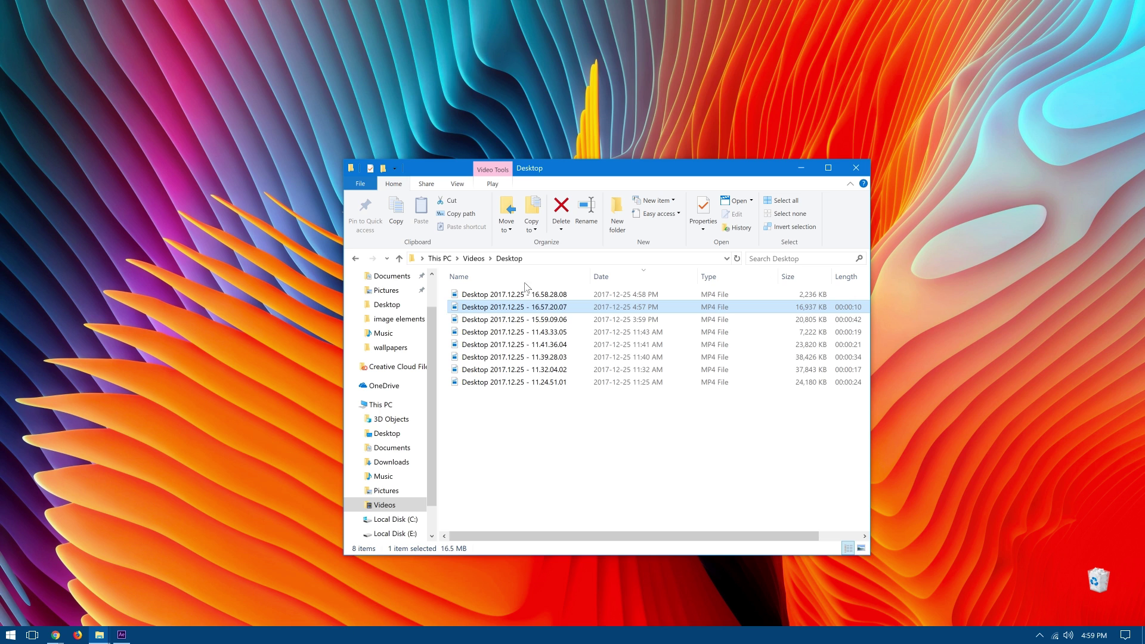
# Step: Clear the File Explorer window off the desktop and open the Windows personalization settings
pyautogui.moveTo(569, 172); pyautogui.dragTo(502, 97)
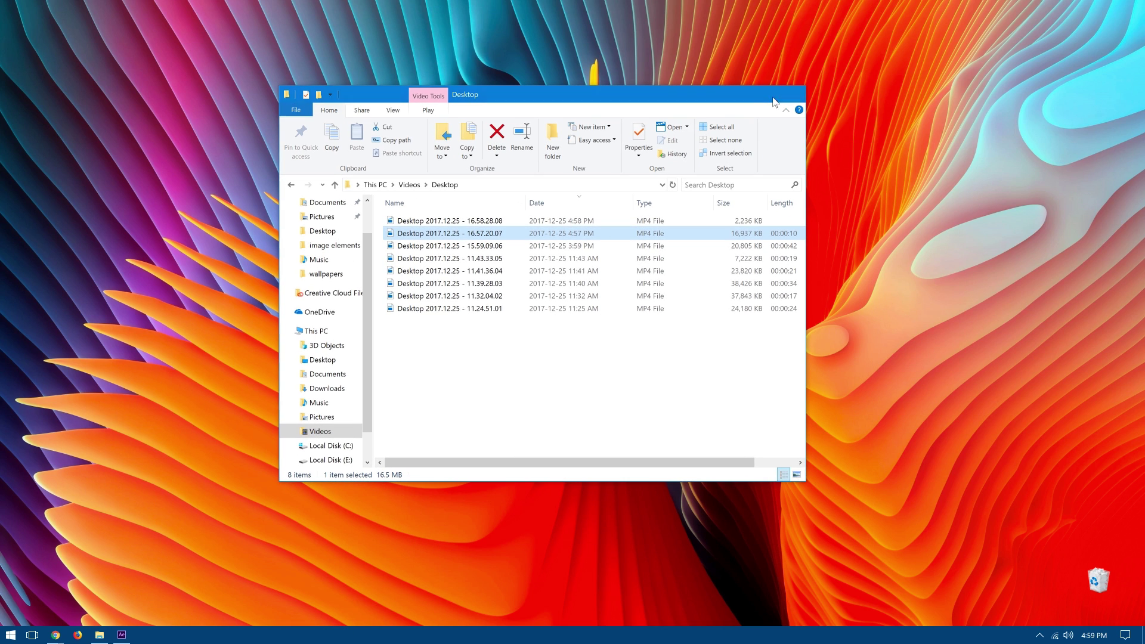
pyautogui.click(788, 93)
pyautogui.rightClick(397, 96)
pyautogui.rightClick(600, 180)
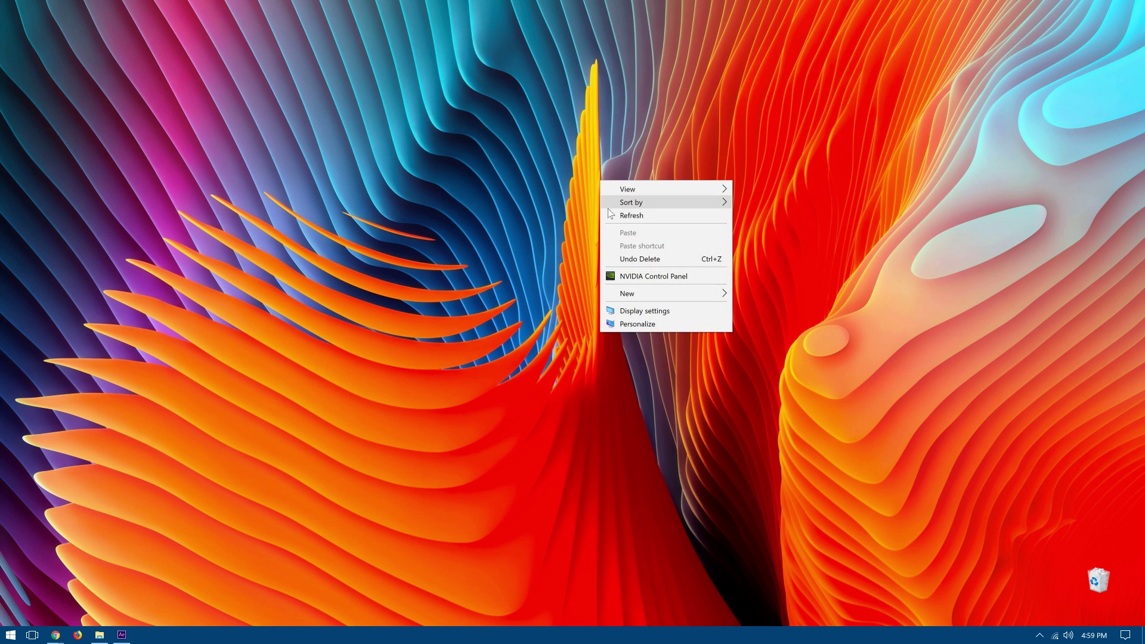
pyautogui.click(637, 323)
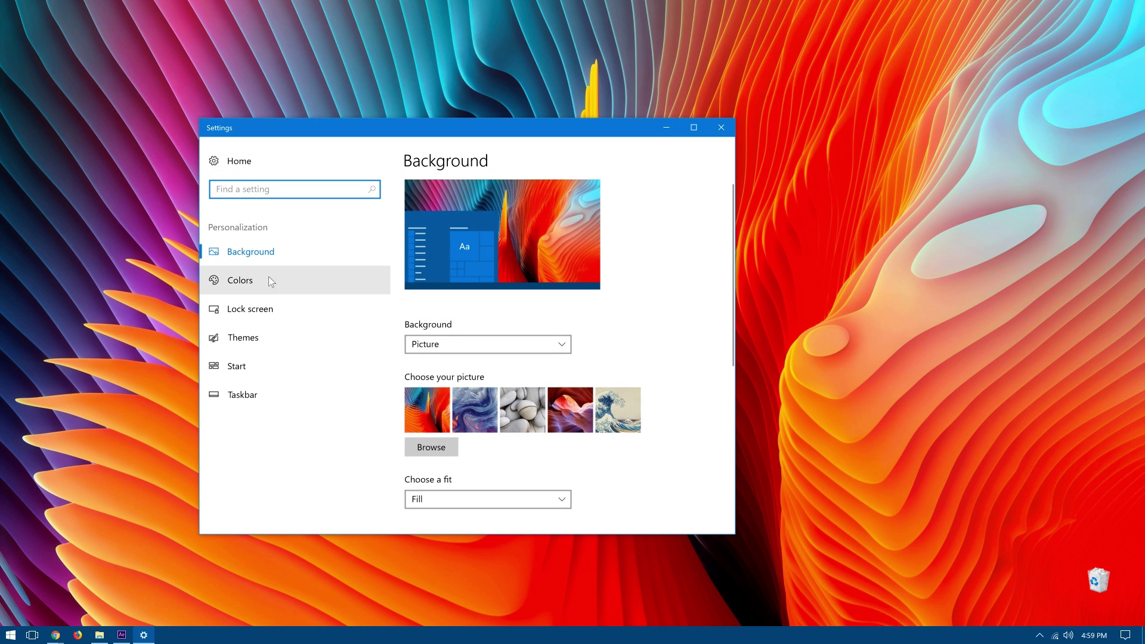
# Step: Turn on Transparency effects in the Colors settings, then close the Settings window
pyautogui.click(269, 278)
pyautogui.scroll(-6, 667, 270)
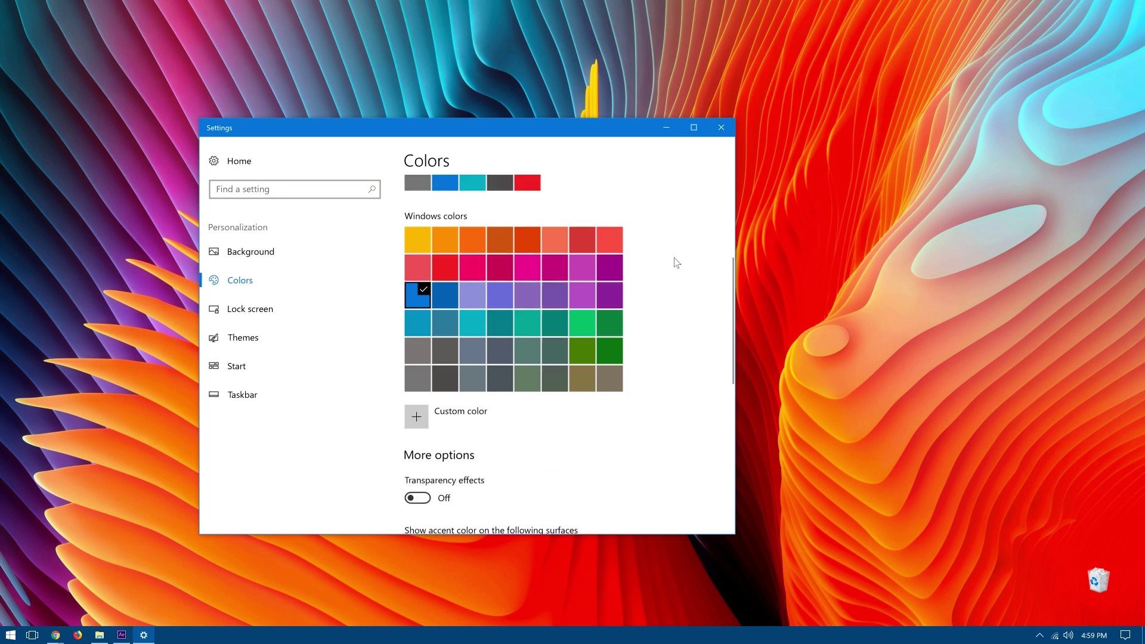
pyautogui.click(417, 350)
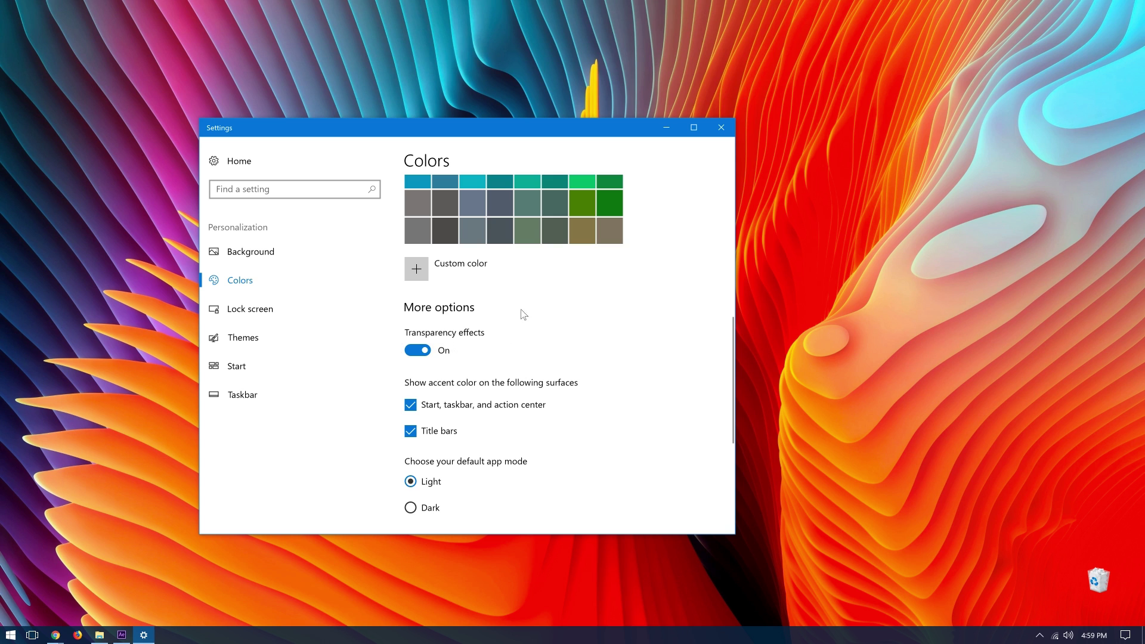
pyautogui.moveTo(514, 133); pyautogui.dragTo(571, 97)
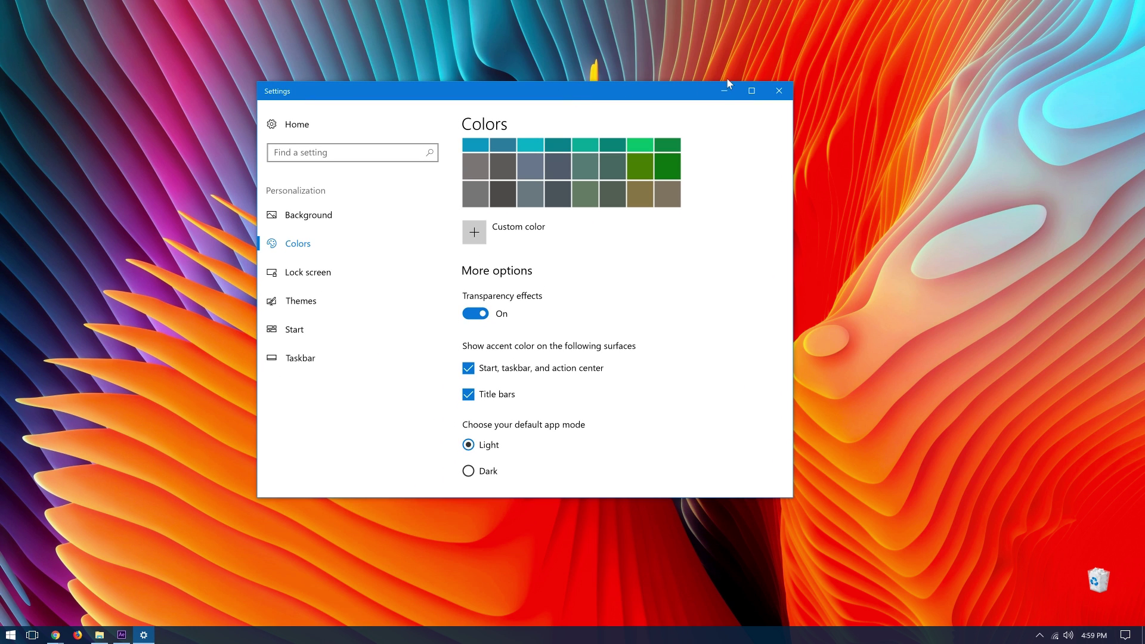
pyautogui.click(779, 91)
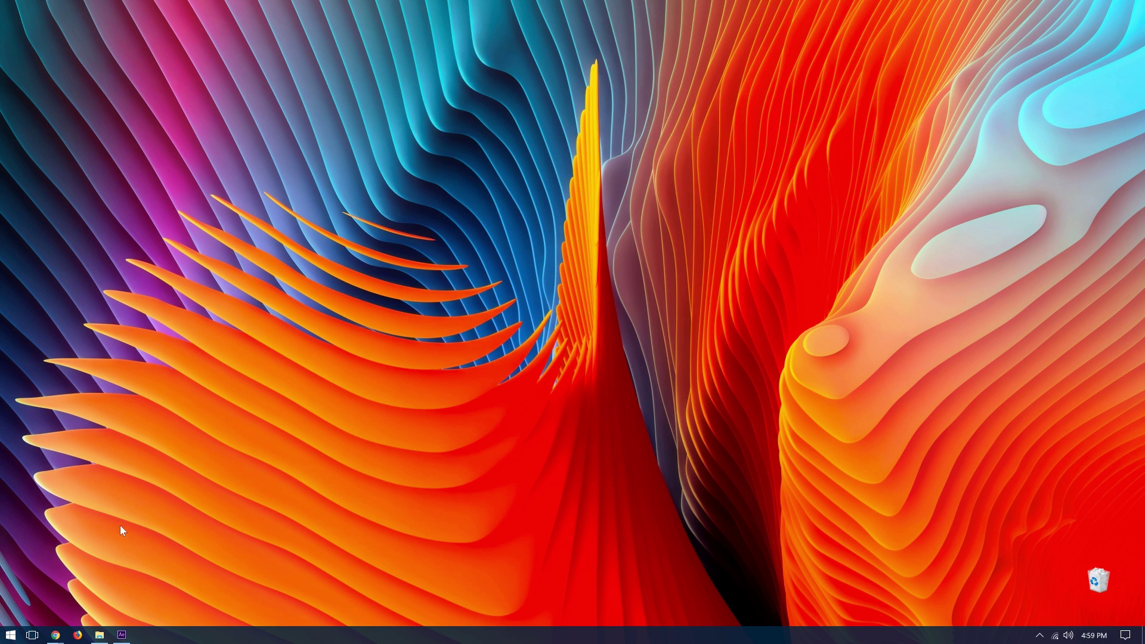
# Step: Search Windows for regedit and launch Registry Editor, allowing it to make changes to the device
pyautogui.click(10, 634)
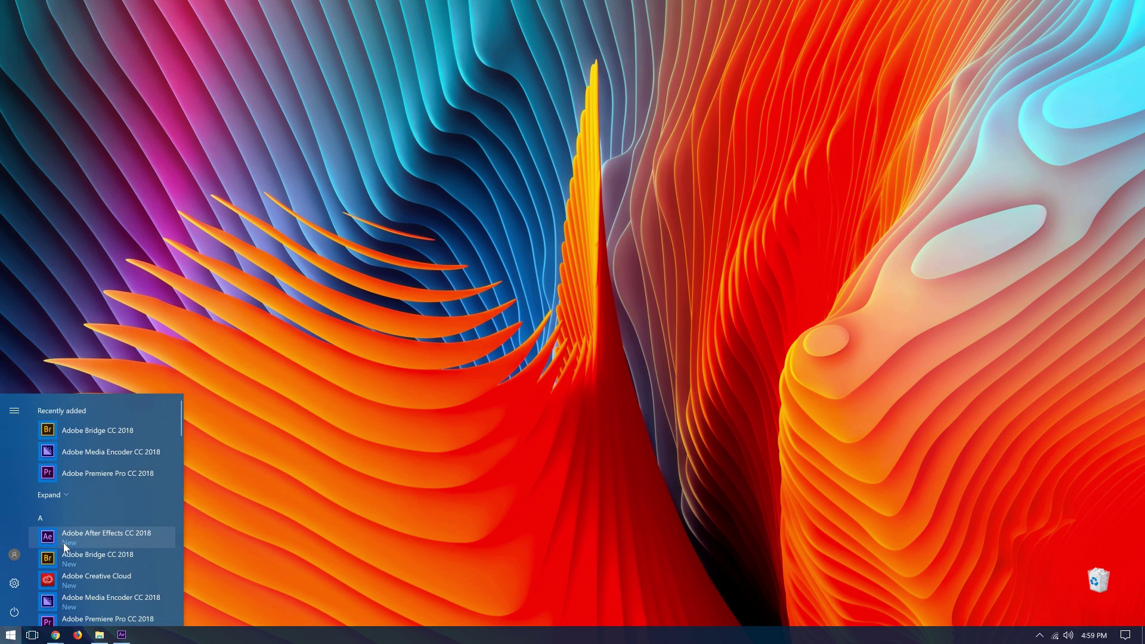
pyautogui.write('regedit')
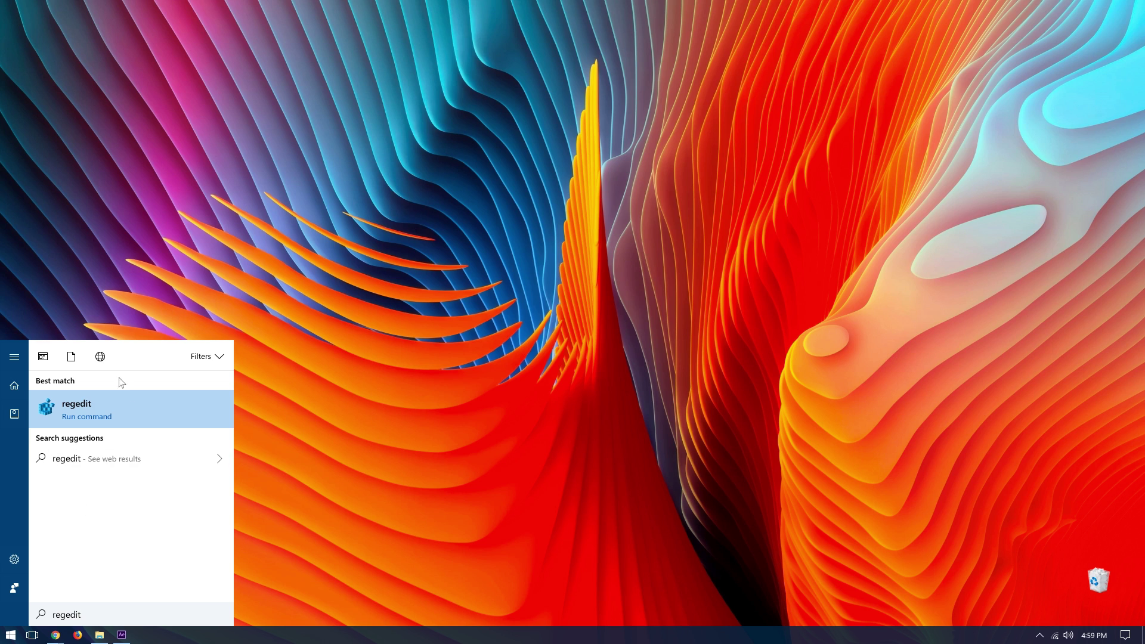
pyautogui.rightClick(112, 397)
pyautogui.click(138, 416)
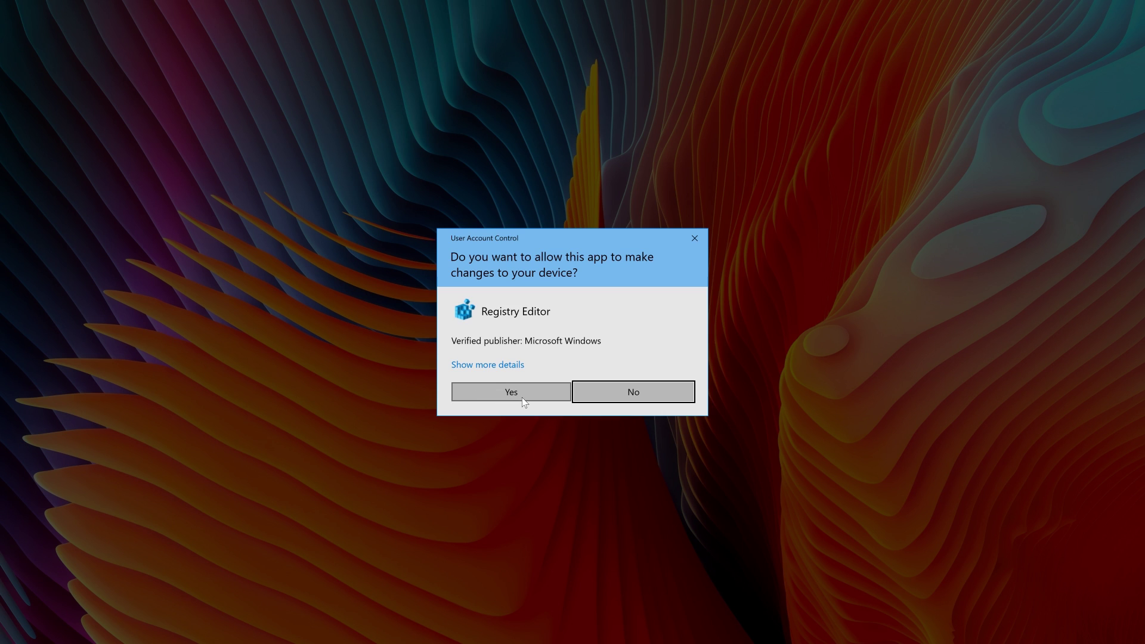
pyautogui.click(523, 391)
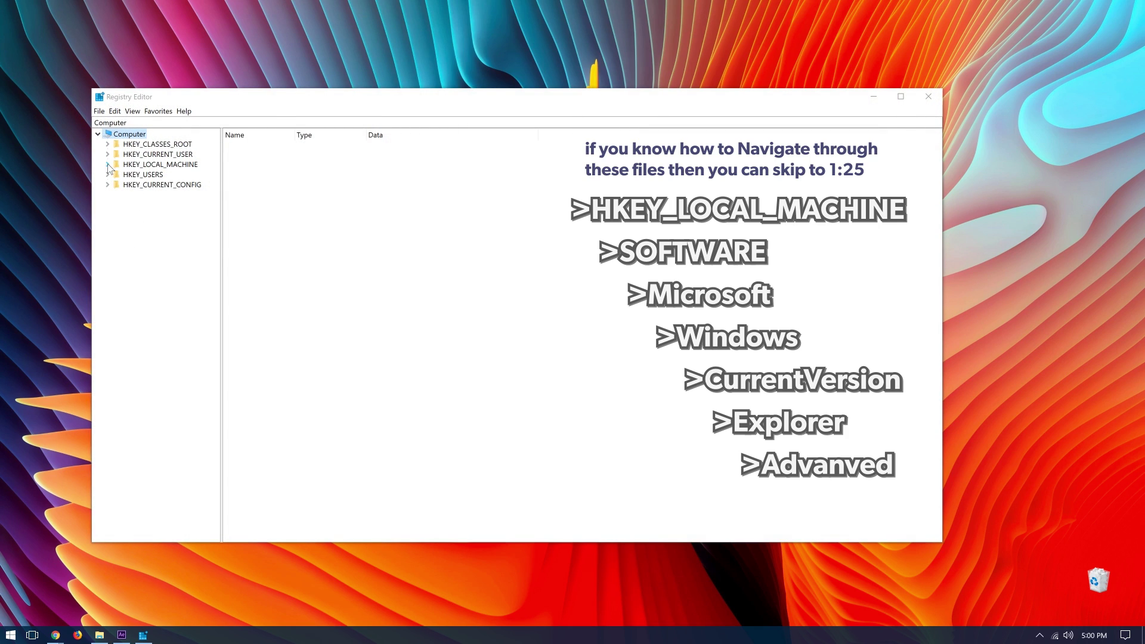
# Step: Expand the registry tree down through HKEY_LOCAL_MACHINE and SOFTWARE to the Microsoft key
pyautogui.click(108, 165)
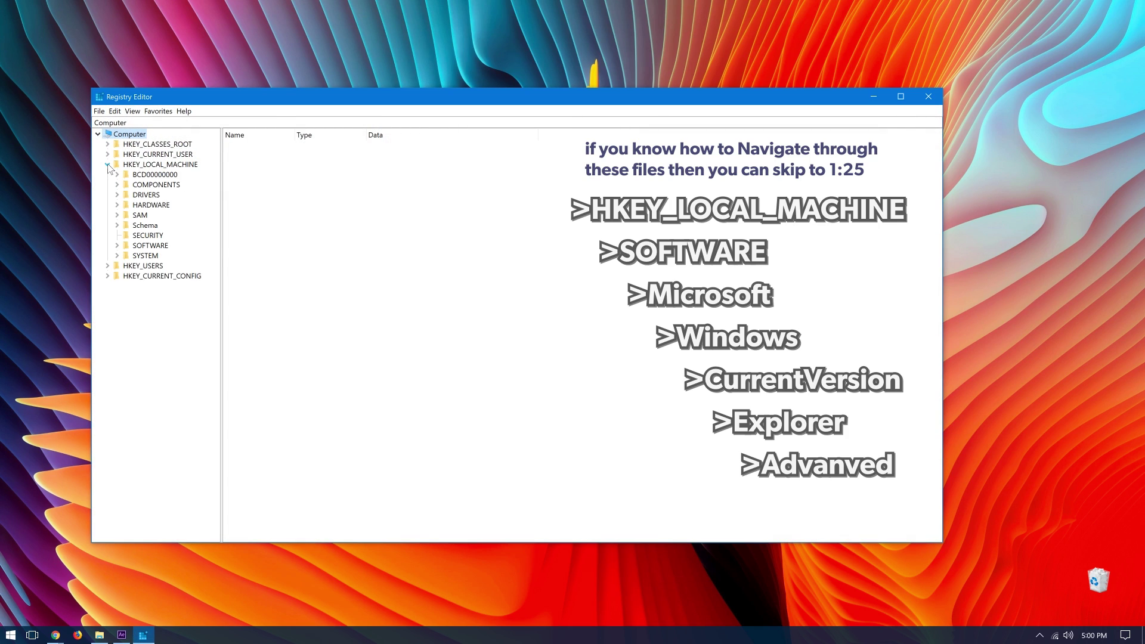
pyautogui.click(117, 245)
pyautogui.scroll(-1, 131, 251)
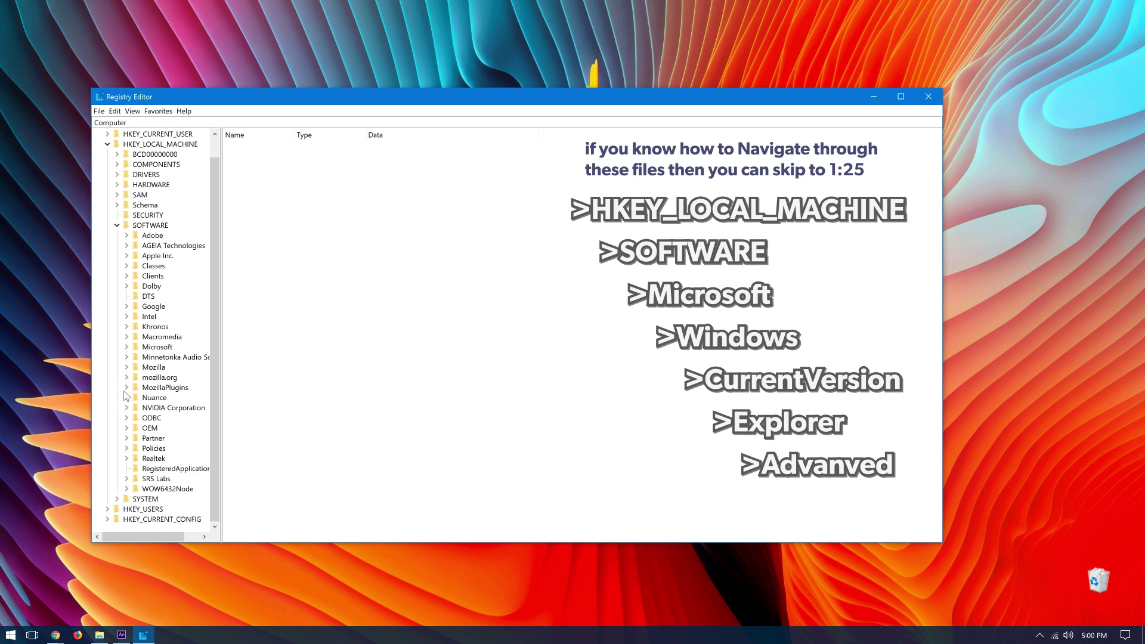
pyautogui.click(127, 347)
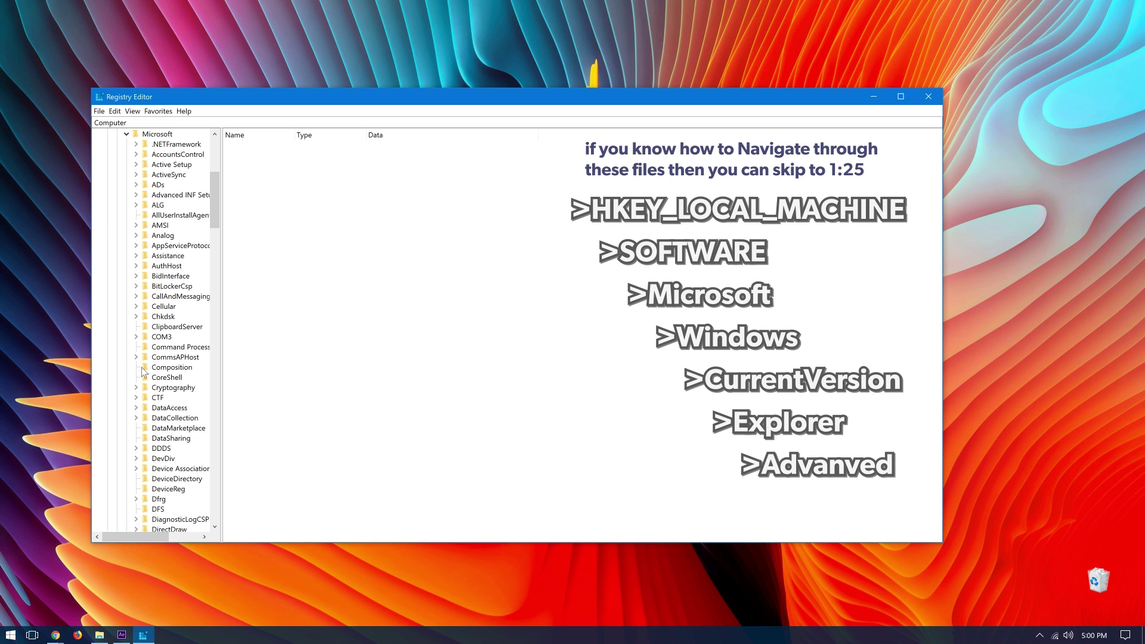
# Step: Expand the Windows key under Microsoft and its CurrentVersion subkey
pyautogui.scroll(-13, 141, 367)
pyautogui.scroll(-20, 146, 396)
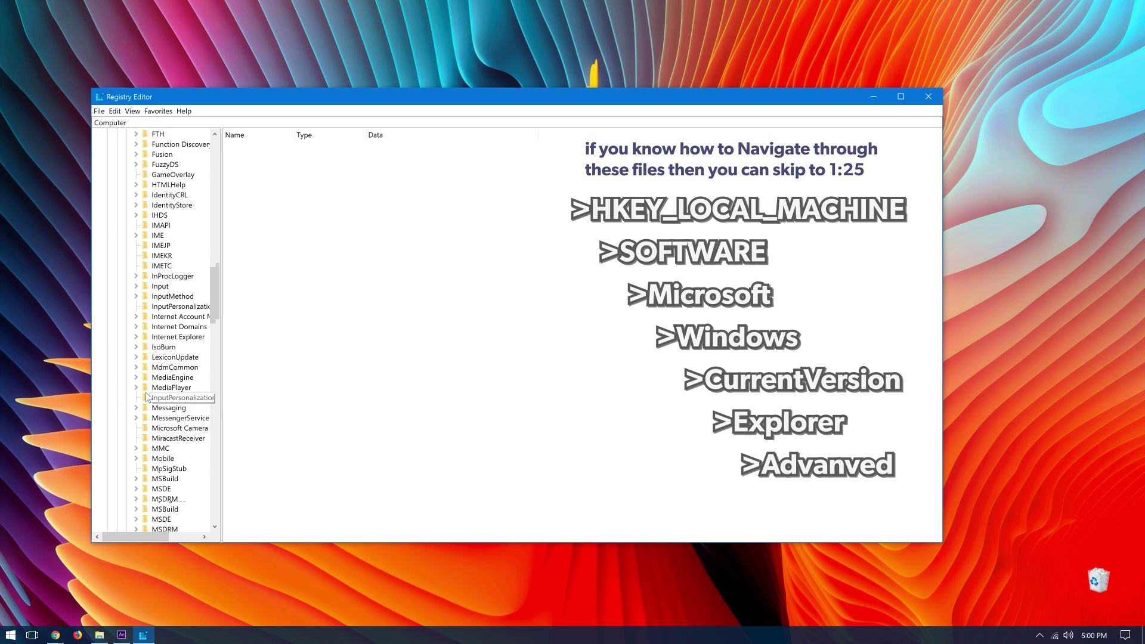
pyautogui.scroll(-15, 148, 398)
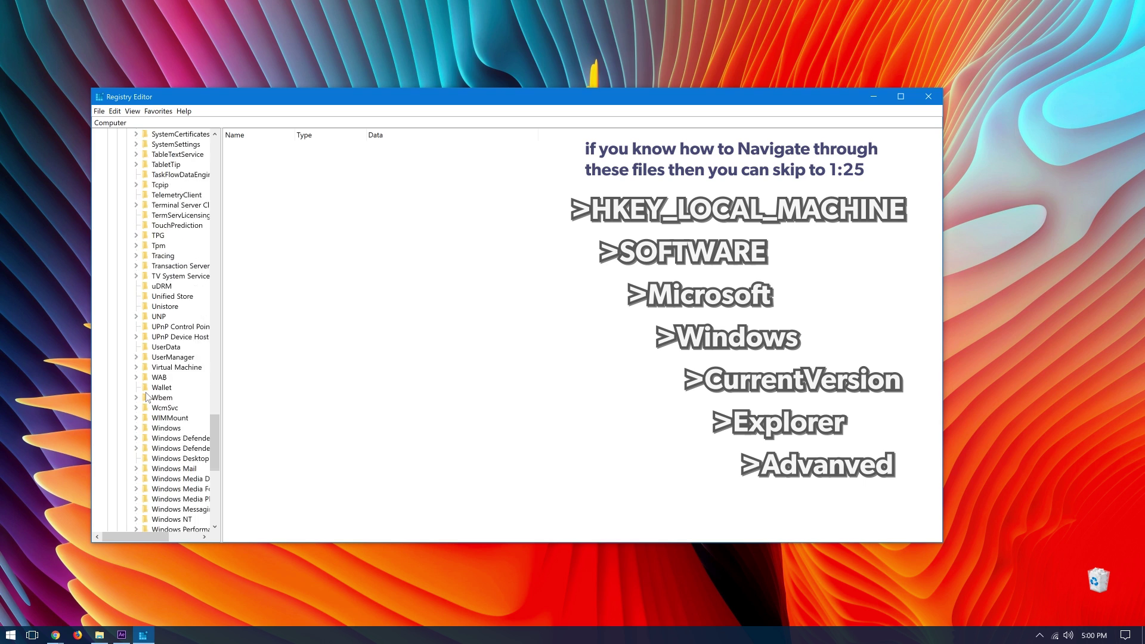
pyautogui.click(136, 337)
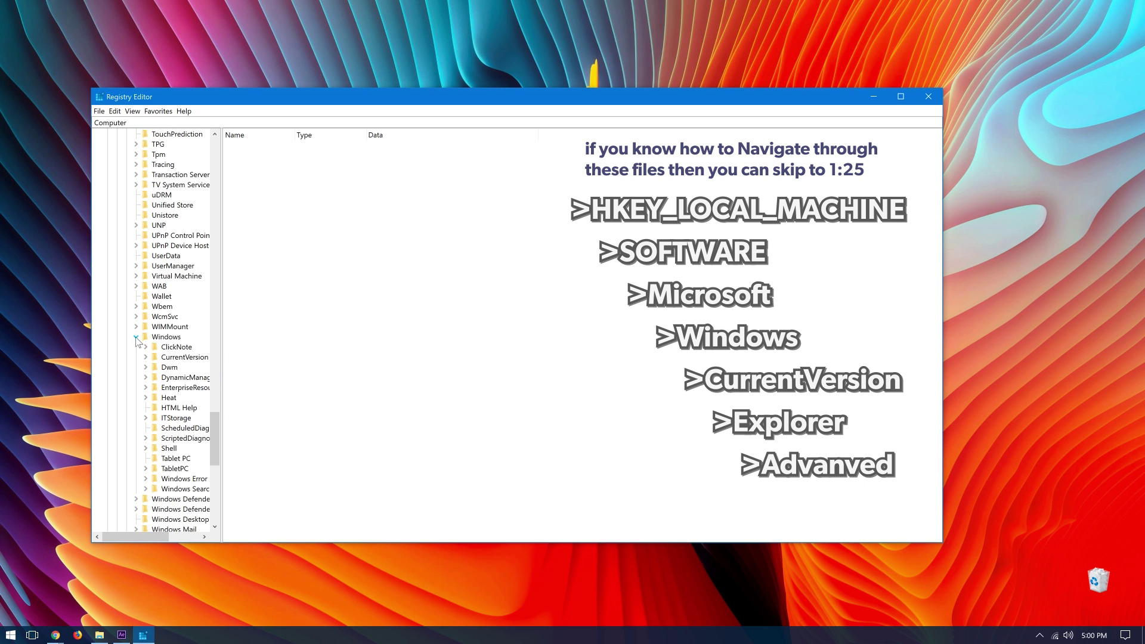
pyautogui.scroll(-1, 154, 382)
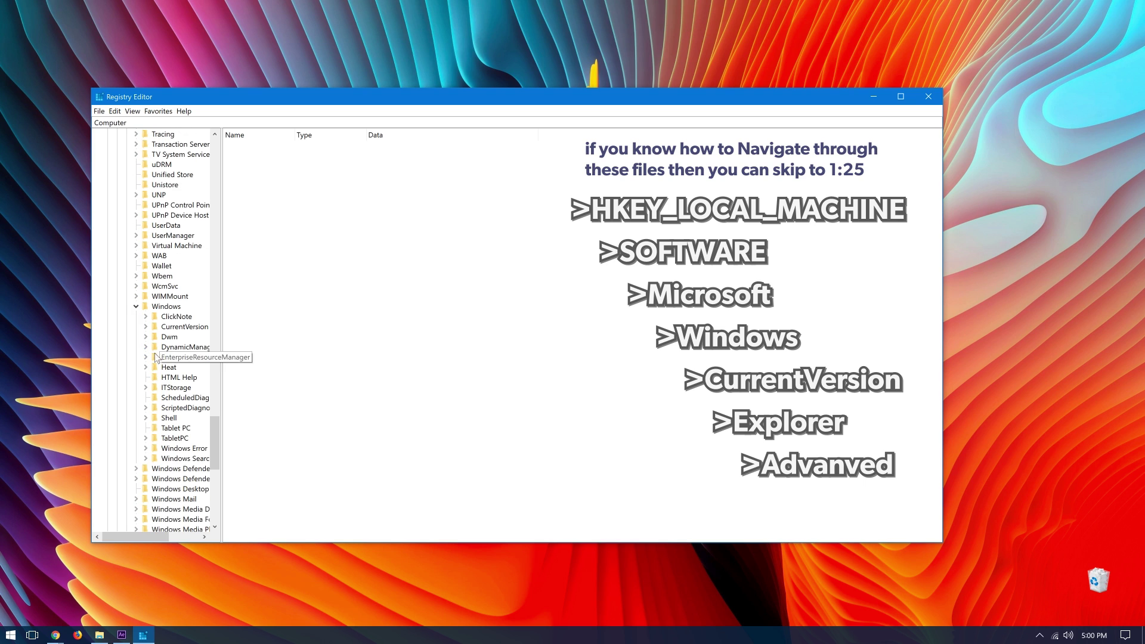
pyautogui.click(146, 326)
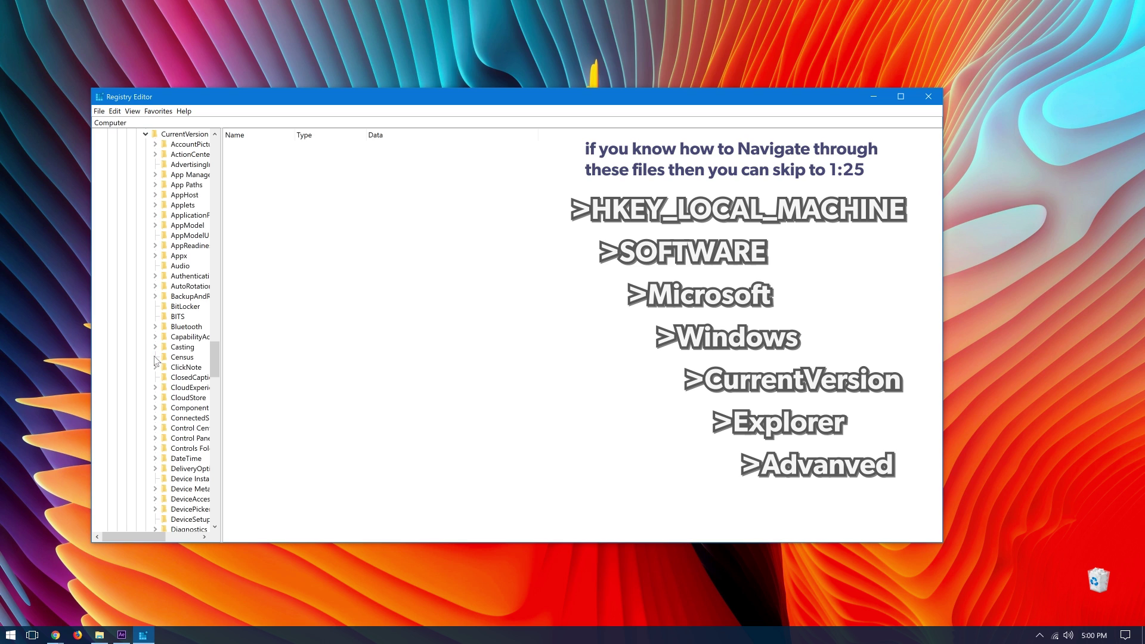
# Step: Widen the key tree to show full names and expand the Explorer key under CurrentVersion
pyautogui.scroll(-1, 154, 356)
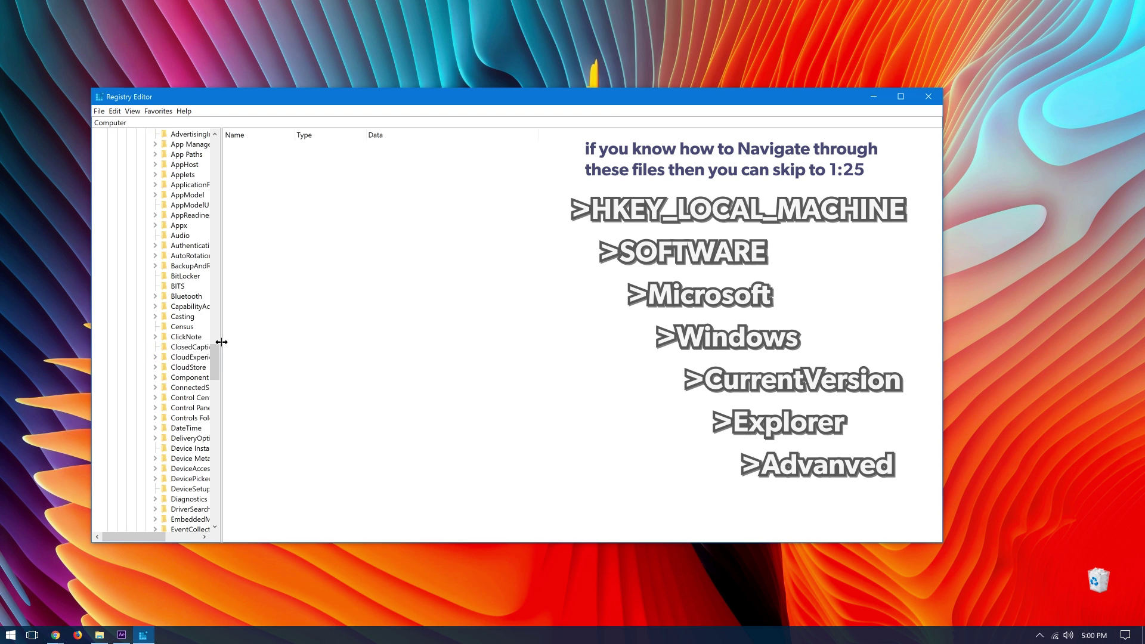
pyautogui.moveTo(221, 342); pyautogui.dragTo(277, 342)
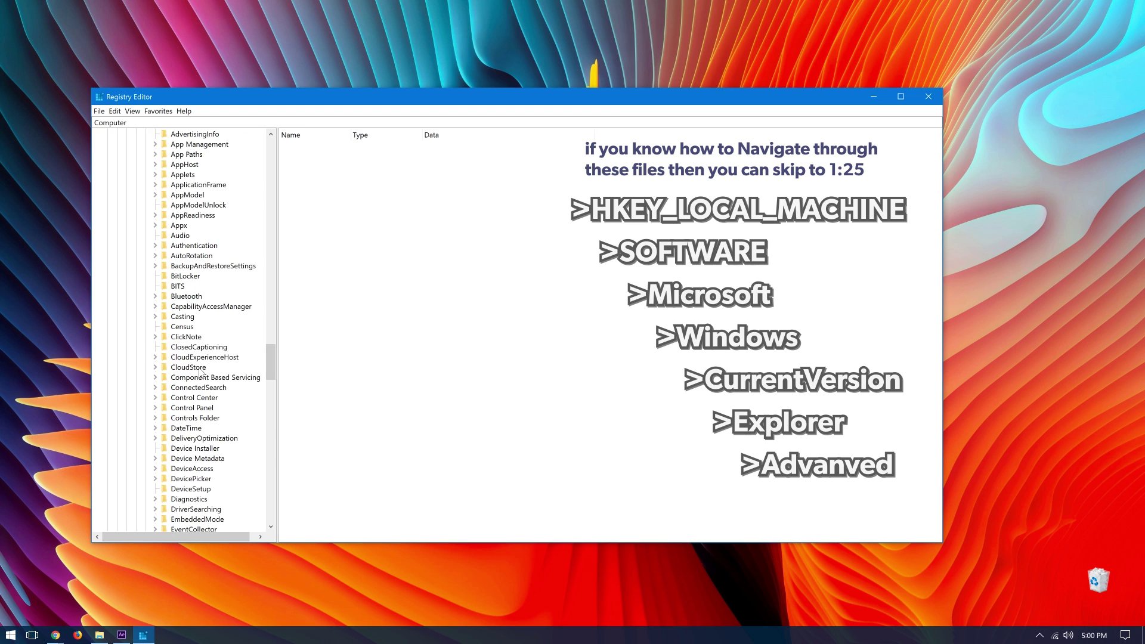
pyautogui.scroll(-5, 200, 378)
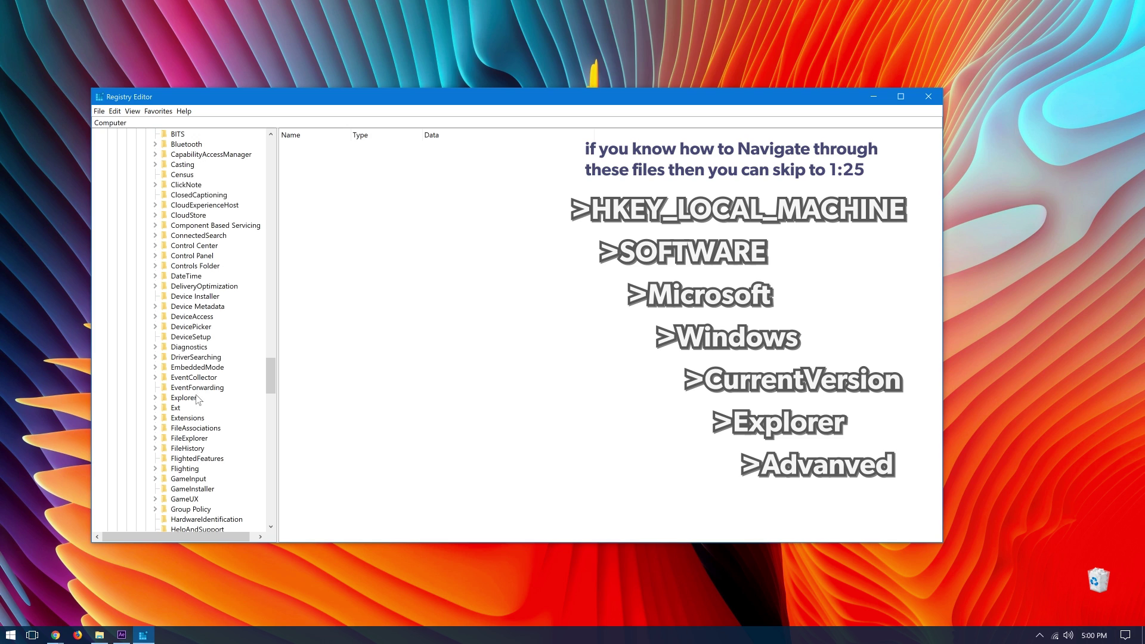
pyautogui.click(156, 399)
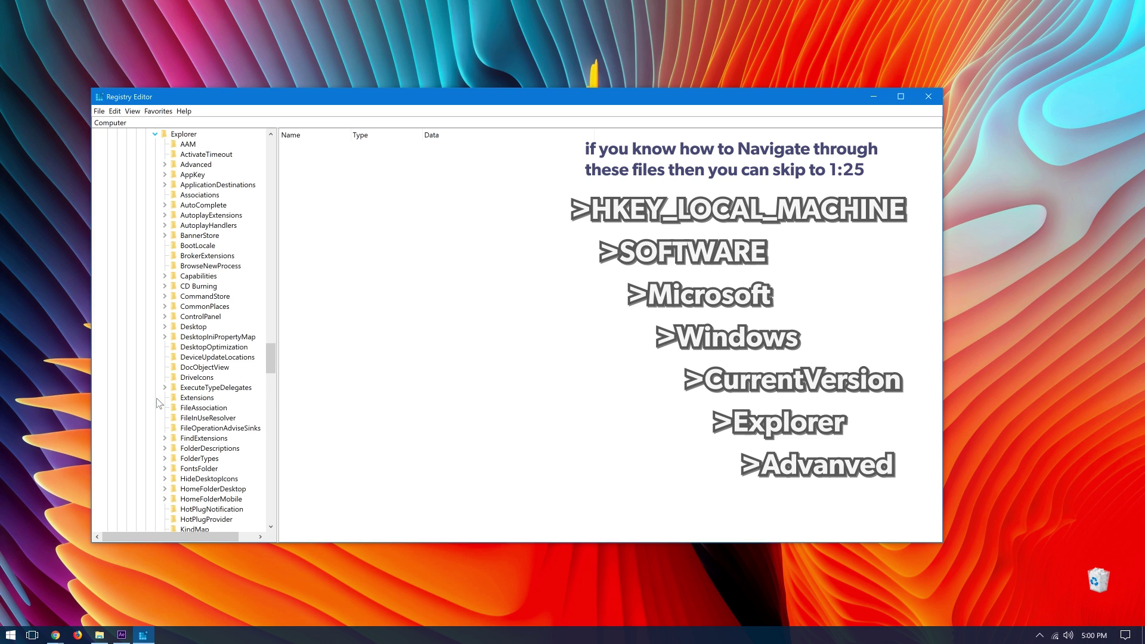
# Step: Select the Advanced key under Explorer to show its values
pyautogui.scroll(-1, 179, 400)
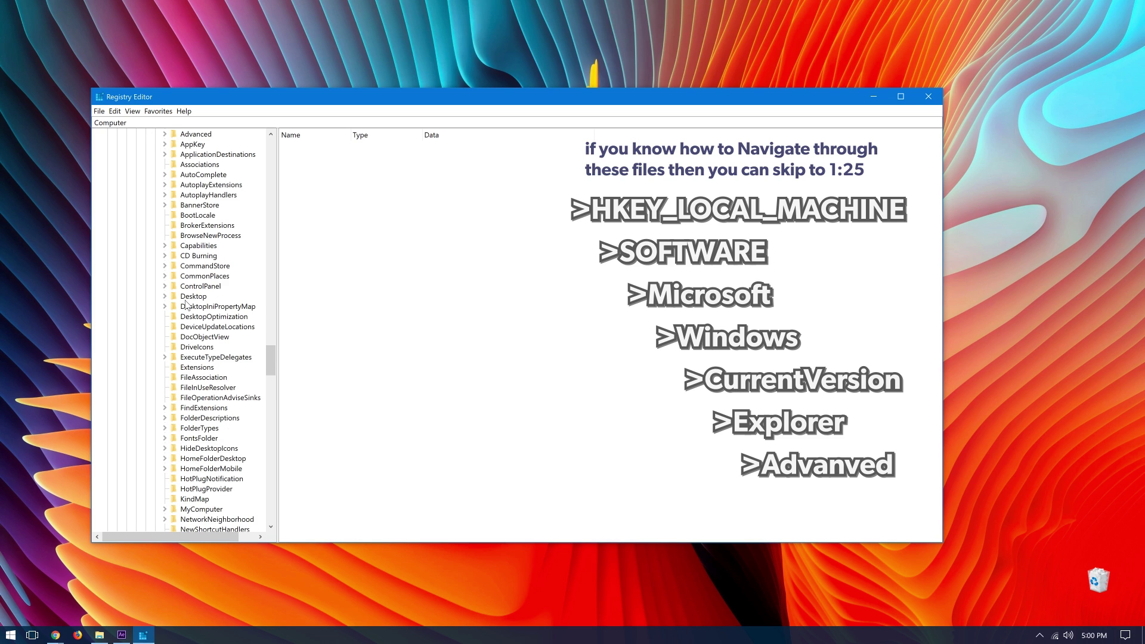
pyautogui.scroll(1, 176, 319)
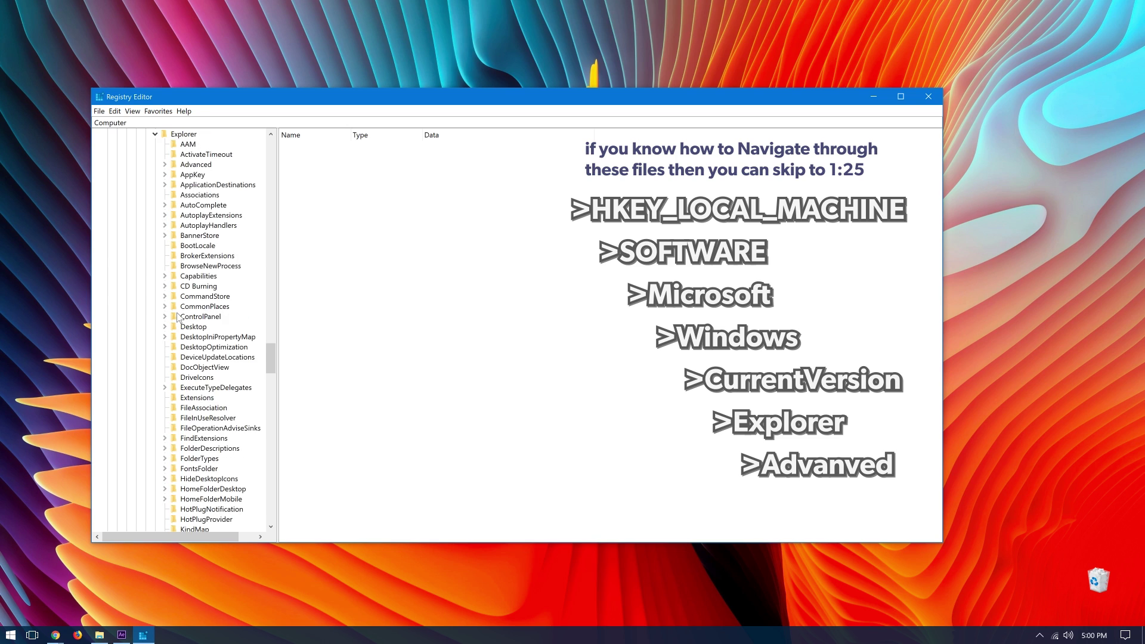
pyautogui.scroll(1, 178, 152)
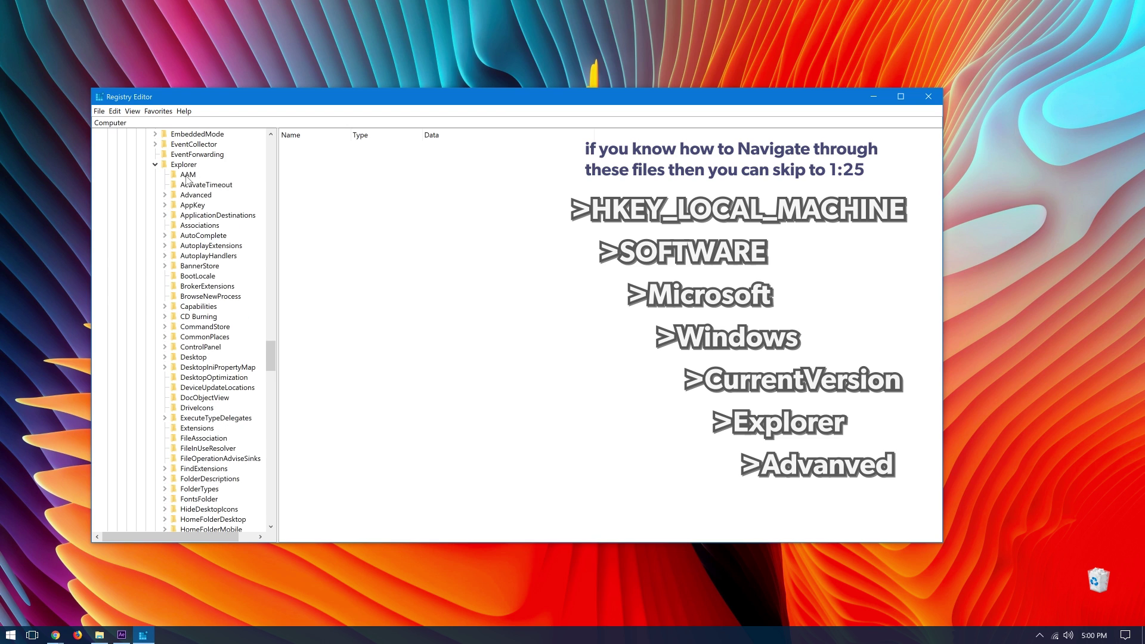
pyautogui.click(183, 166)
pyautogui.click(193, 195)
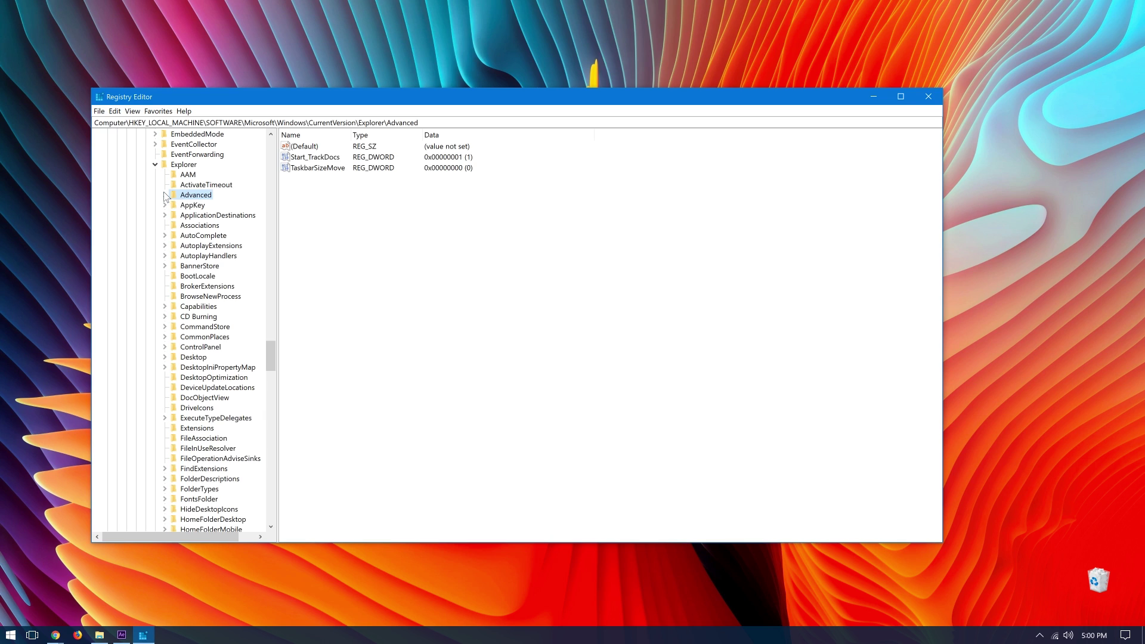
# Step: Create a new DWORD (32-bit) value in the Advanced key and name it UseOLEDTaskbarTransparency
pyautogui.rightClick(316, 195)
pyautogui.moveTo(333, 201)
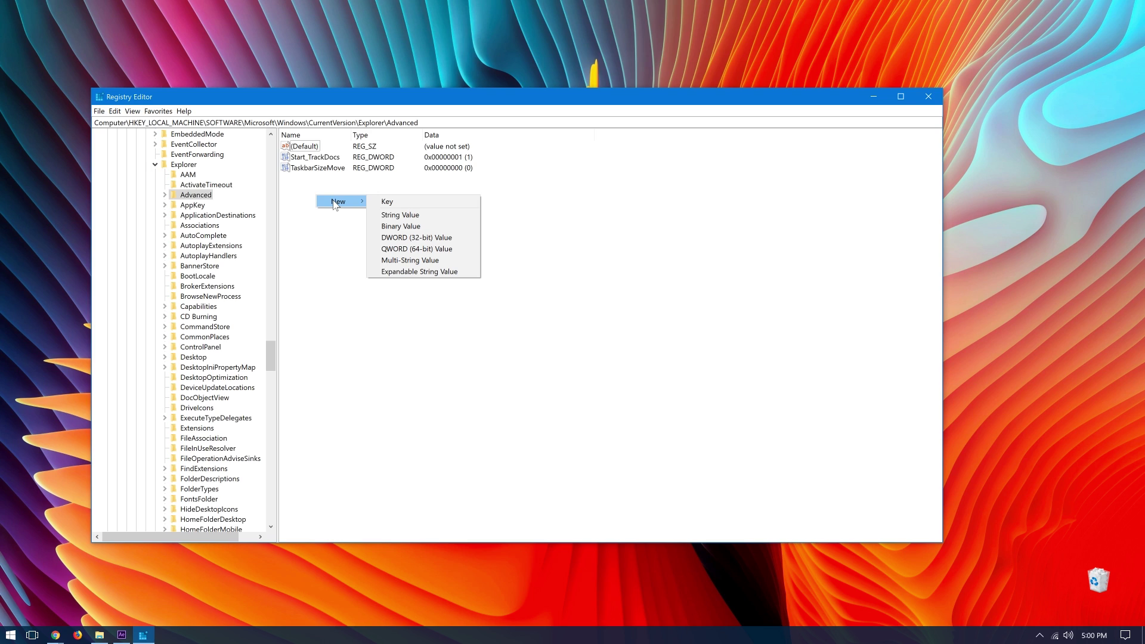
pyautogui.click(397, 237)
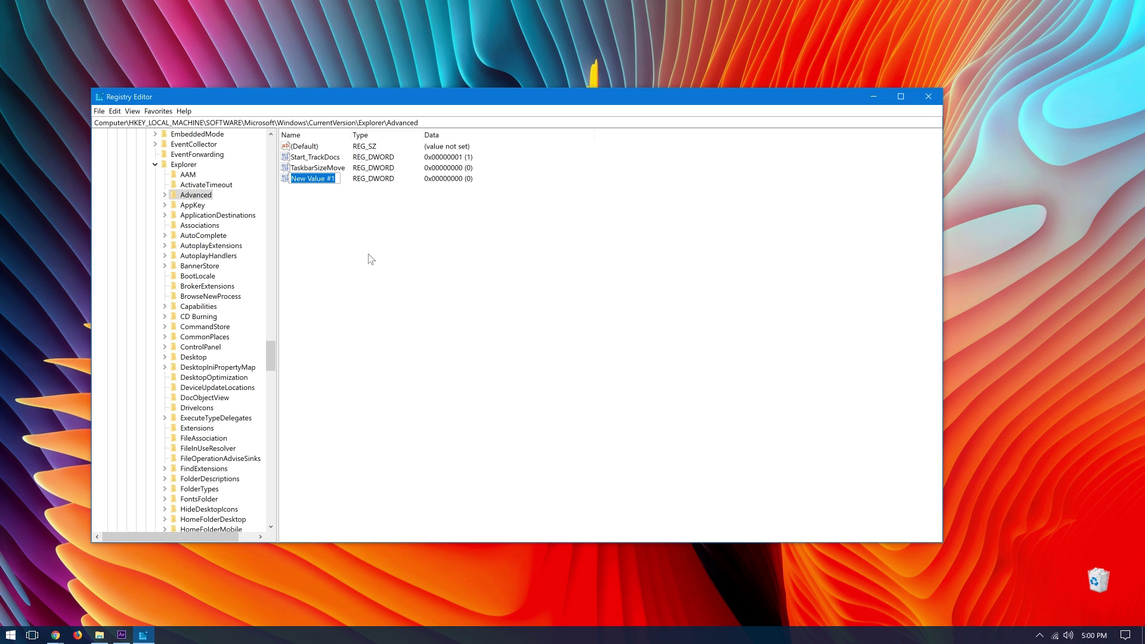
pyautogui.write('UseOLED')
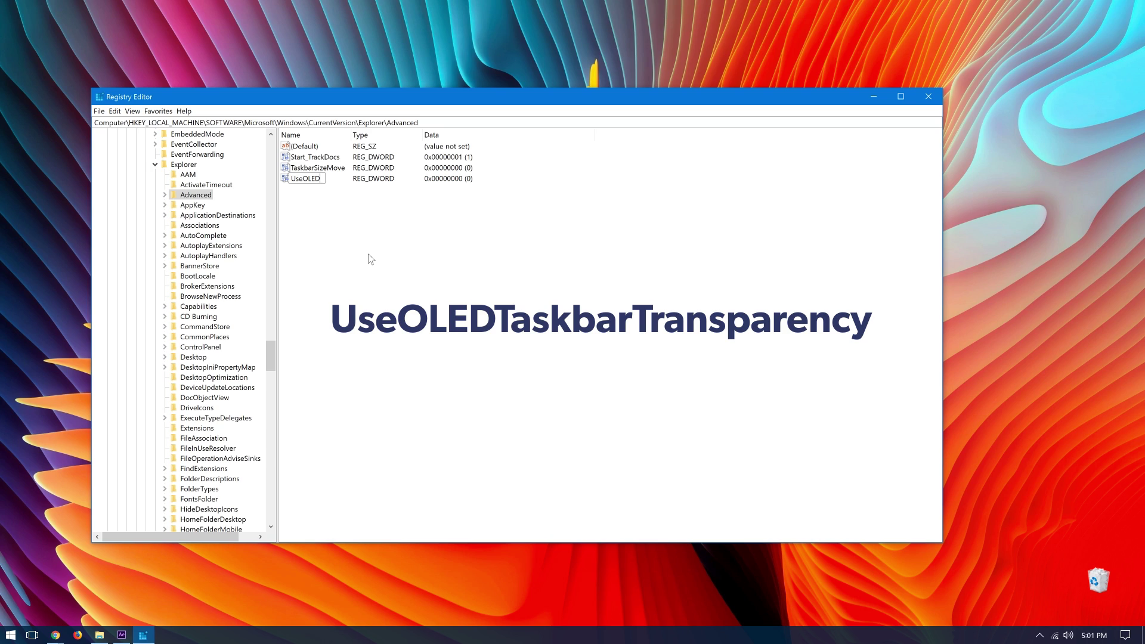
pyautogui.write('TaskbarTransparency')
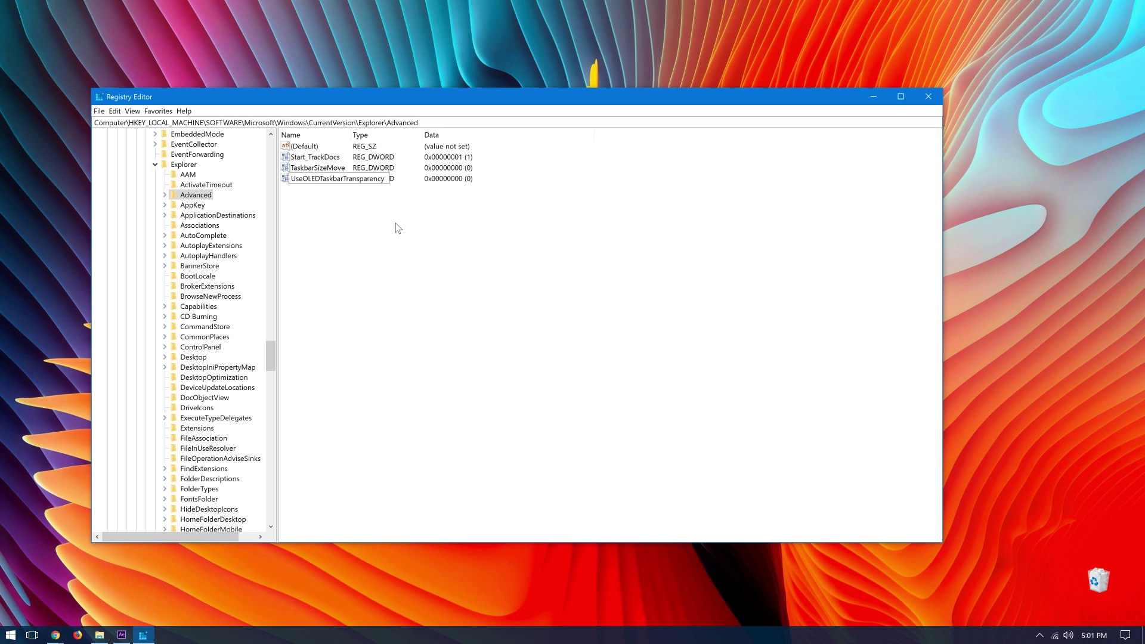
pyautogui.press('Return')
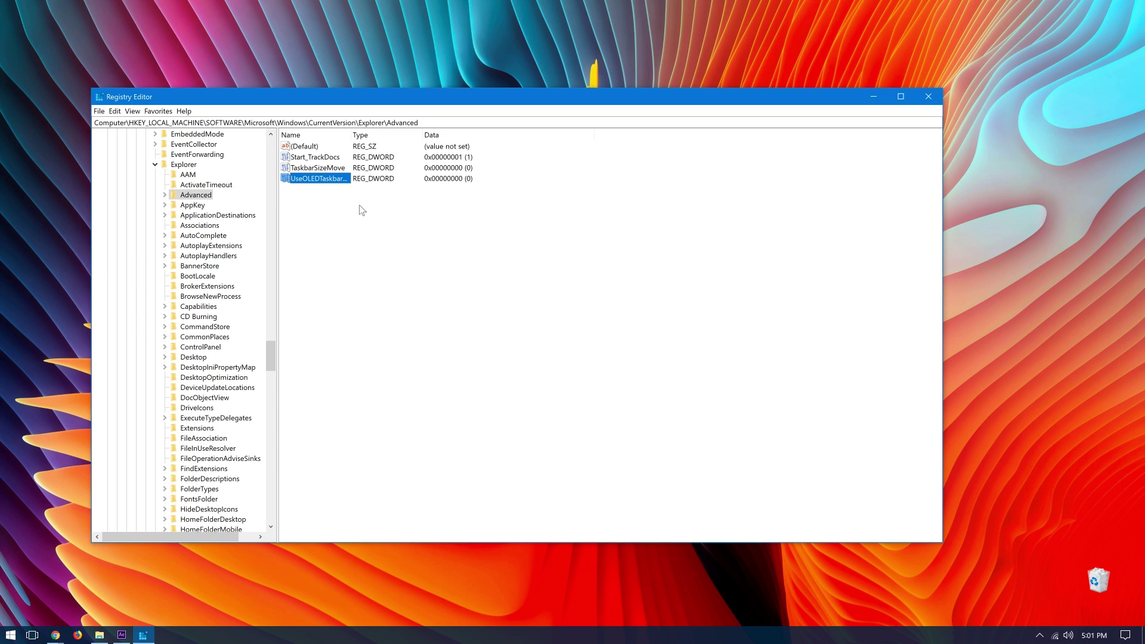
# Step: Widen the Name column and set the value data of UseOLEDTaskbarTransparency to 1 in hexadecimal
pyautogui.click(358, 187)
pyautogui.doubleClick(356, 179)
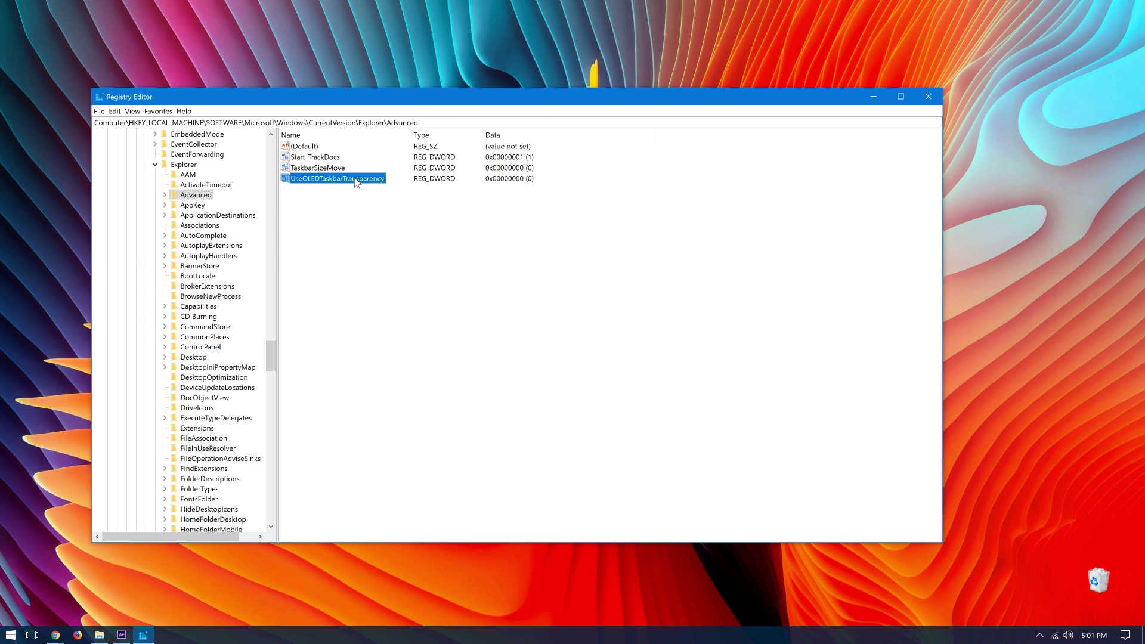
pyautogui.moveTo(260, 154); pyautogui.dragTo(443, 206)
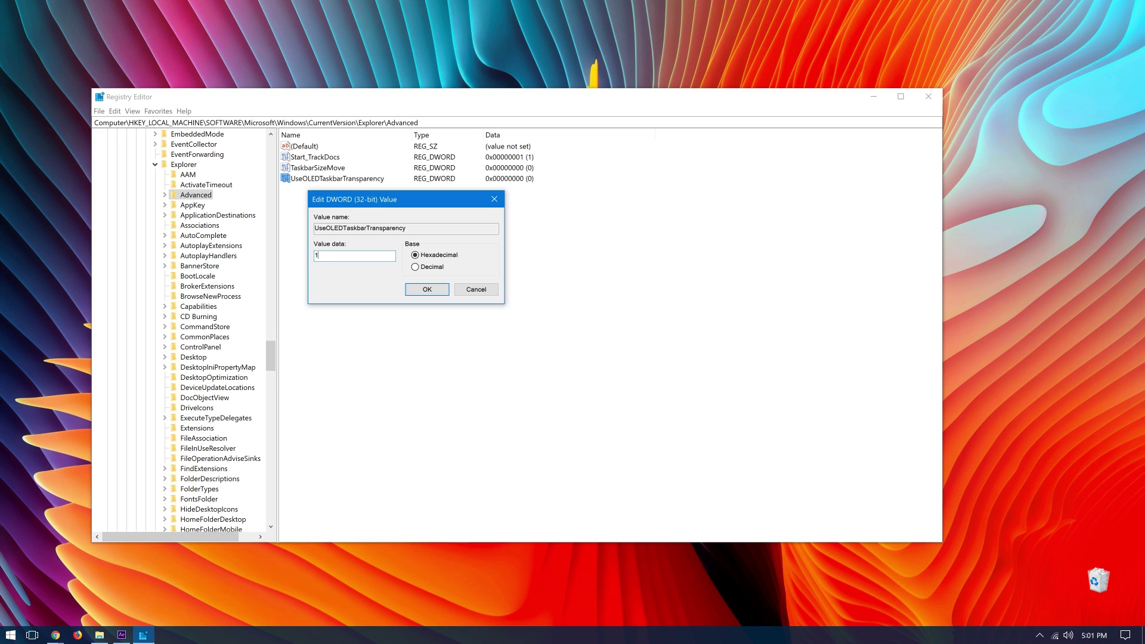
pyautogui.click(426, 291)
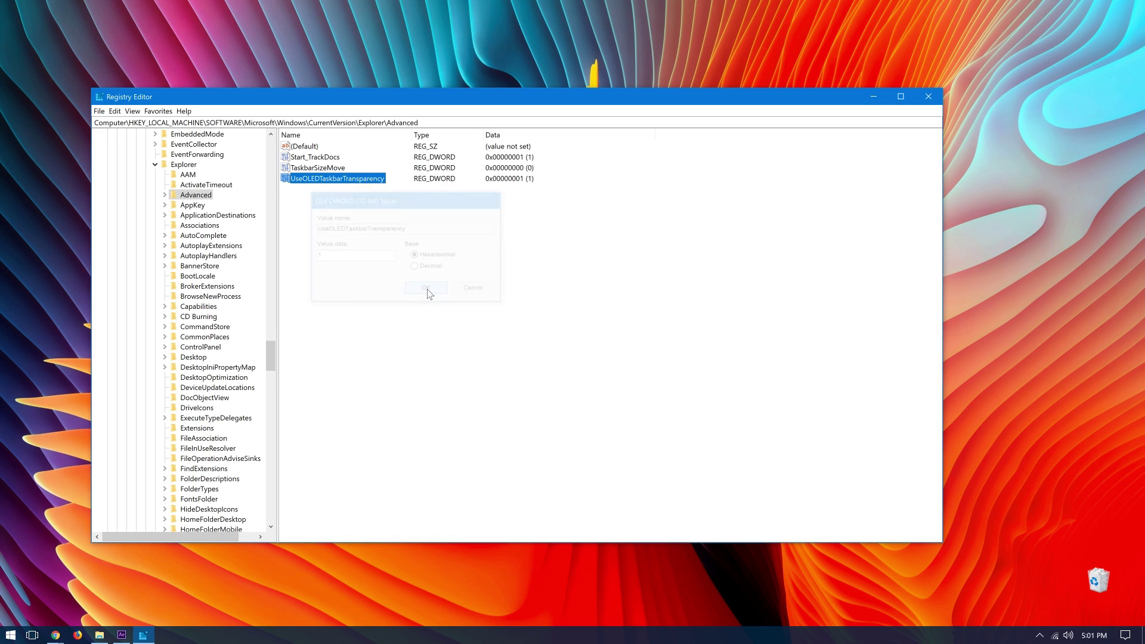
# Step: Close the Registry Editor and open the Colors page of the desktop's Personalization settings
pyautogui.click(928, 96)
pyautogui.rightClick(450, 163)
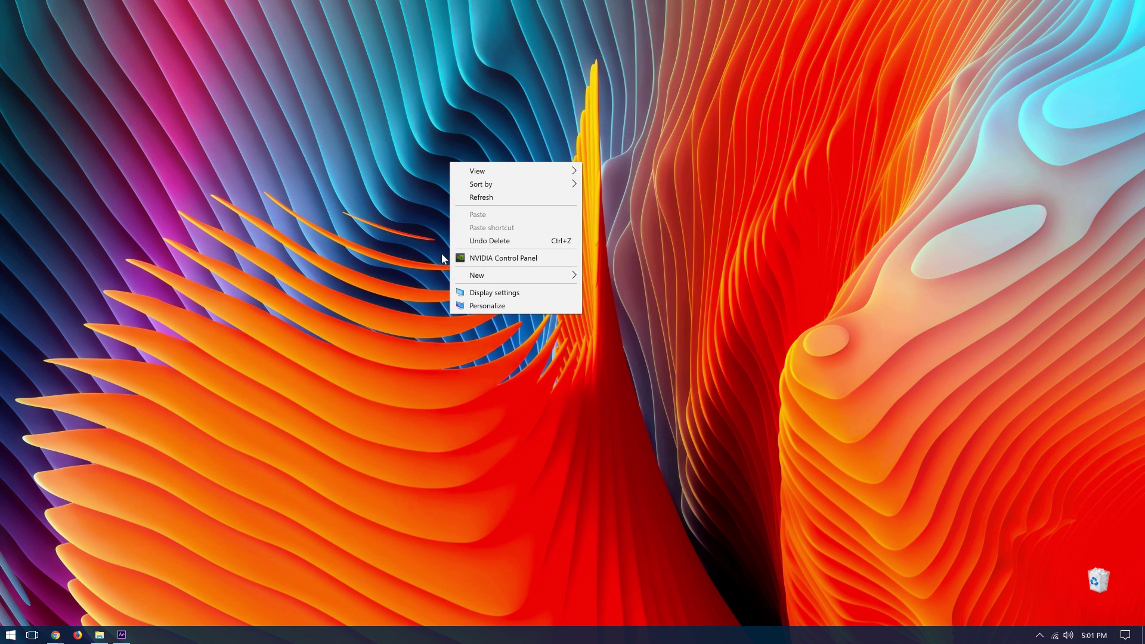
pyautogui.click(416, 271)
pyautogui.rightClick(503, 189)
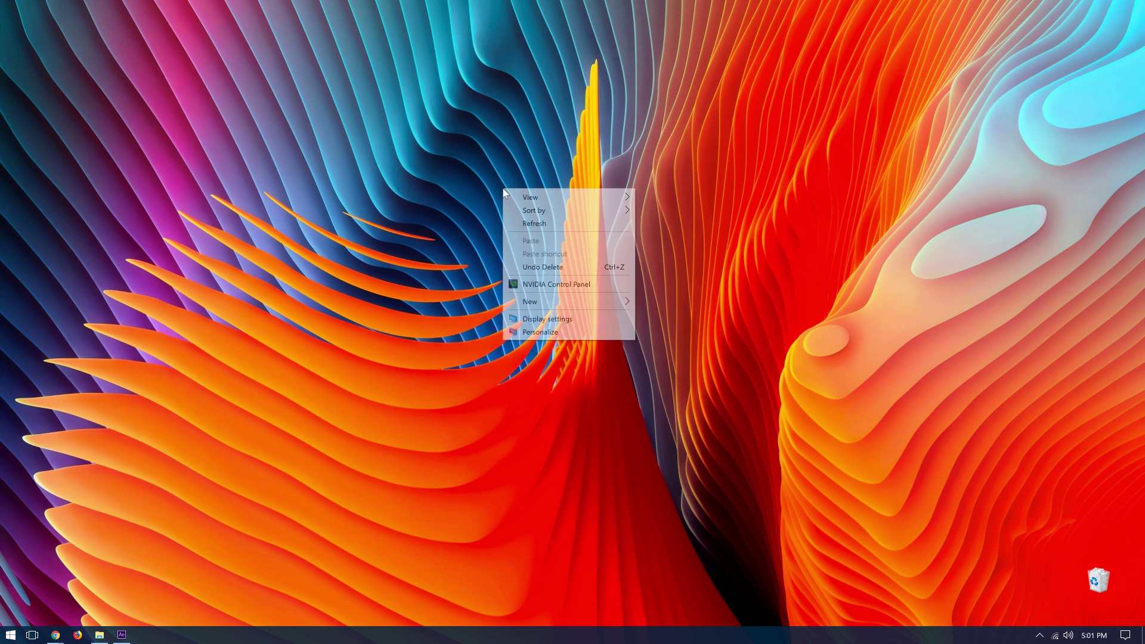
pyautogui.click(531, 332)
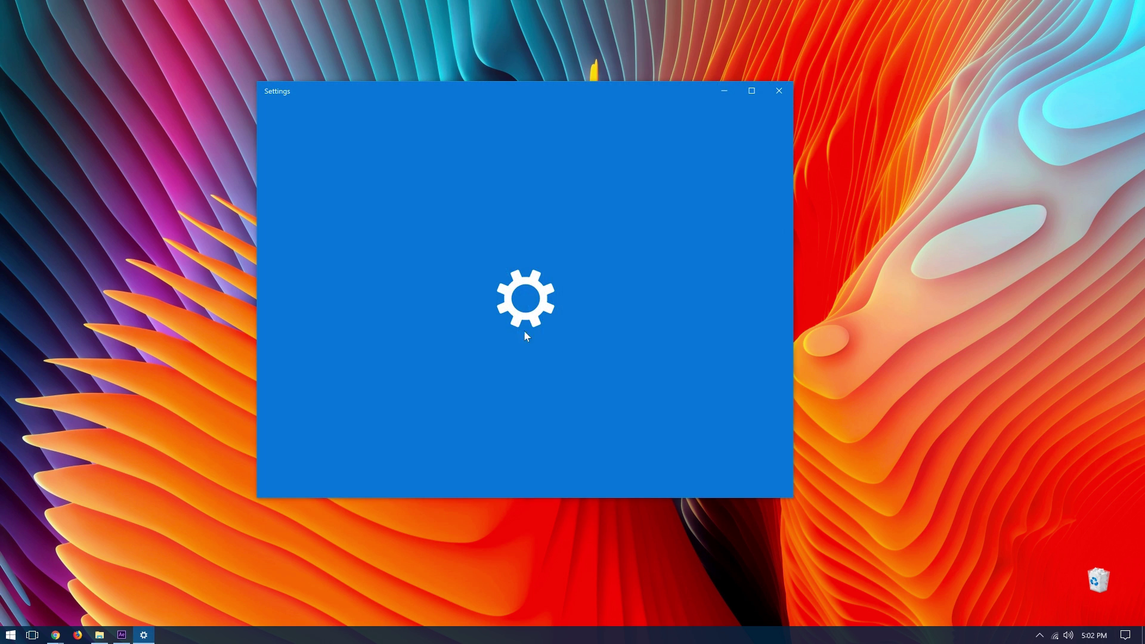
pyautogui.click(323, 256)
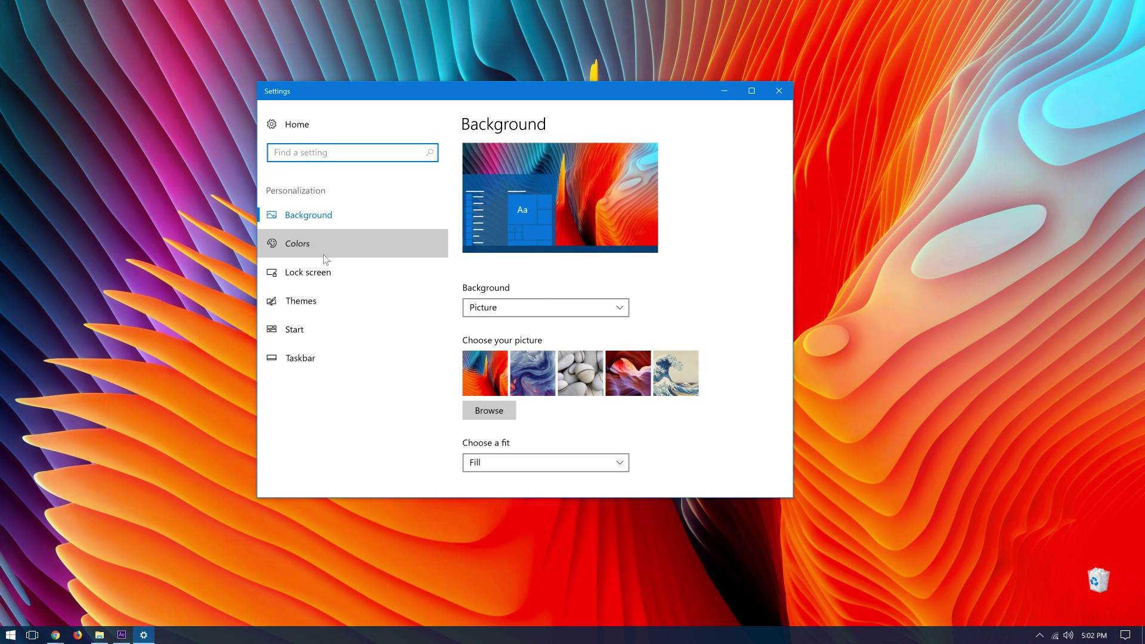
# Step: Toggle Transparency effects off and back on to refresh the taskbar
pyautogui.scroll(-5, 723, 317)
pyautogui.click(475, 314)
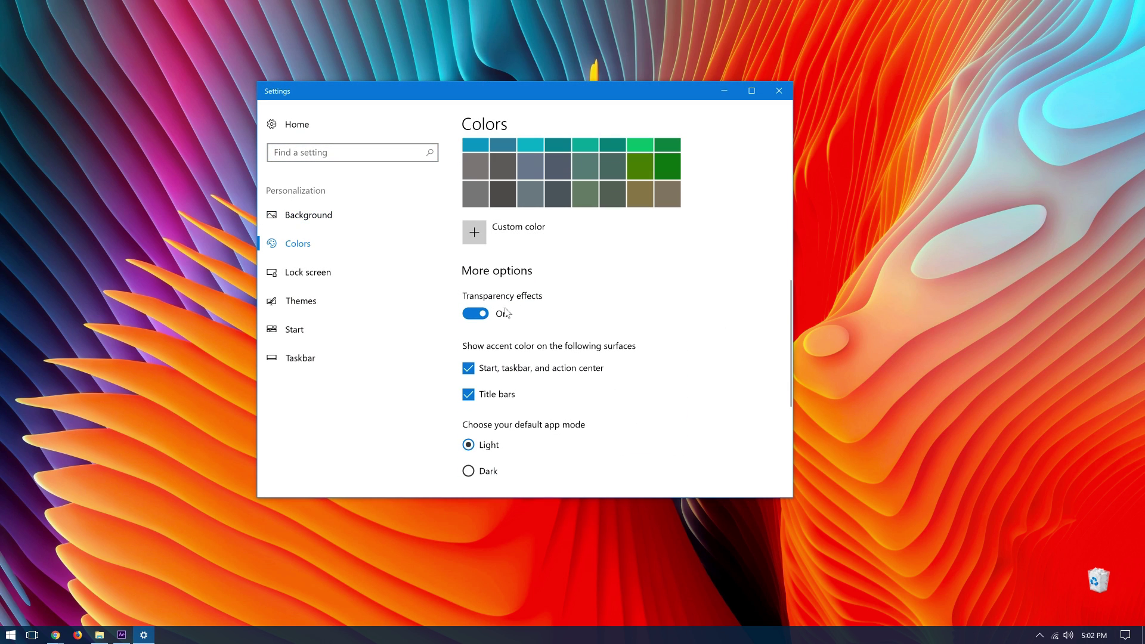
pyautogui.click(475, 314)
pyautogui.click(475, 313)
pyautogui.click(475, 314)
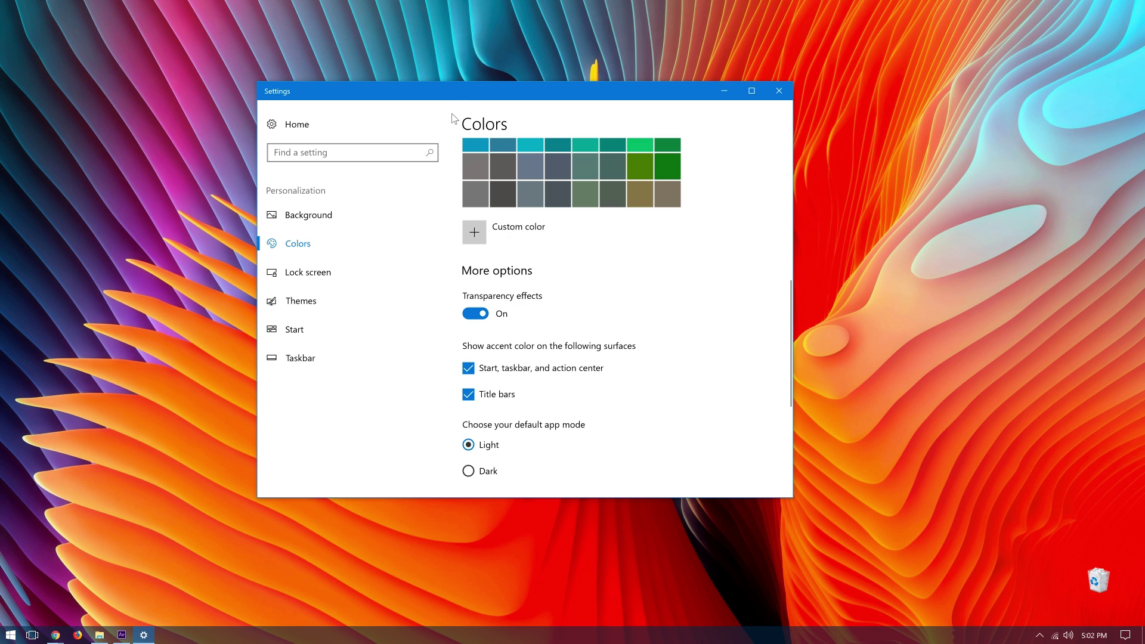
pyautogui.moveTo(455, 98)
pyautogui.mouseDown()
pyautogui.moveTo(343, 321)
pyautogui.moveTo(341, 400)
pyautogui.moveTo(332, 358)
pyautogui.moveTo(365, 315)
pyautogui.moveTo(368, 379)
pyautogui.moveTo(424, 147)
pyautogui.moveTo(450, 135)
pyautogui.moveTo(337, 394)
pyautogui.moveTo(421, 47)
pyautogui.moveTo(440, 90)
pyautogui.mouseUp()
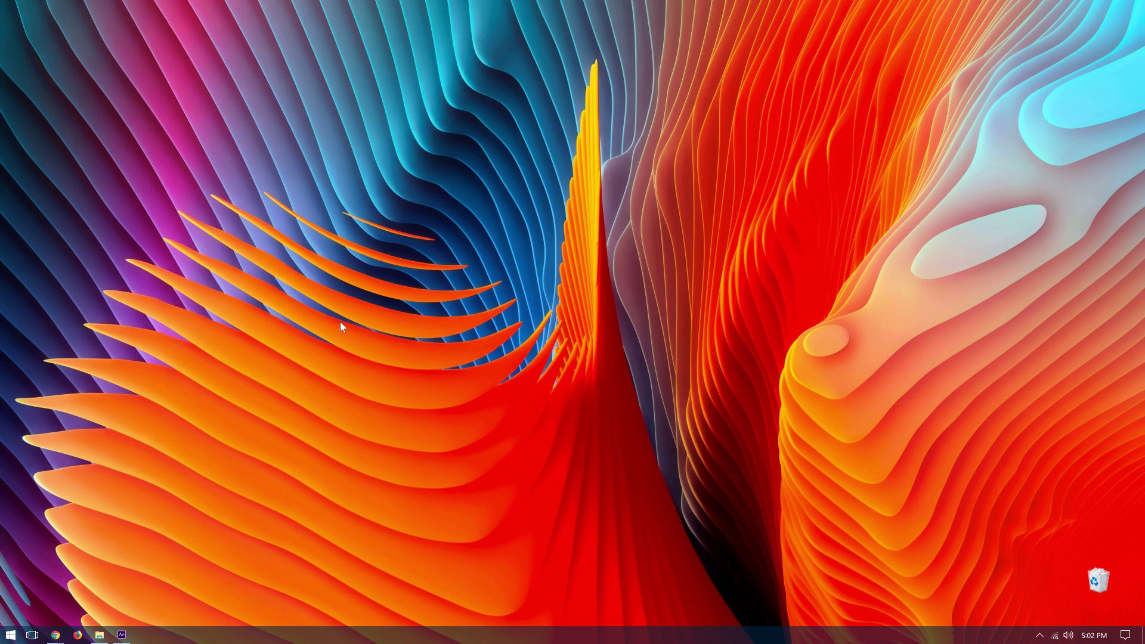
# Step: Switch to Chrome and download TranslucentTB.2017.3.zip from the TranslucentTB releases page on GitHub
pyautogui.click(55, 635)
pyautogui.click(291, 596)
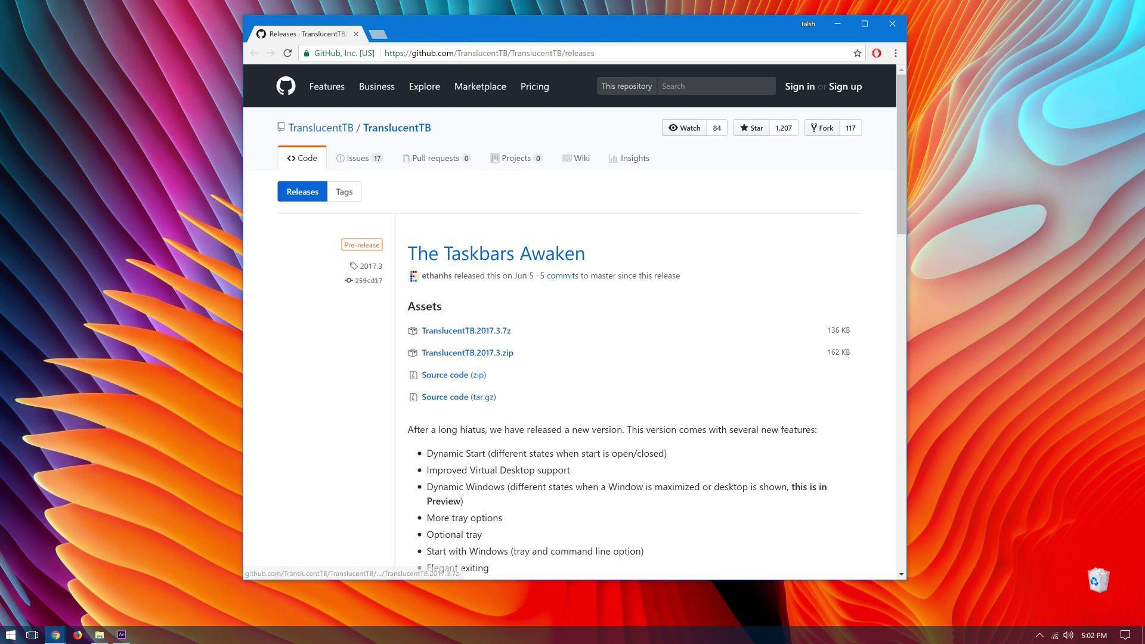
pyautogui.click(498, 354)
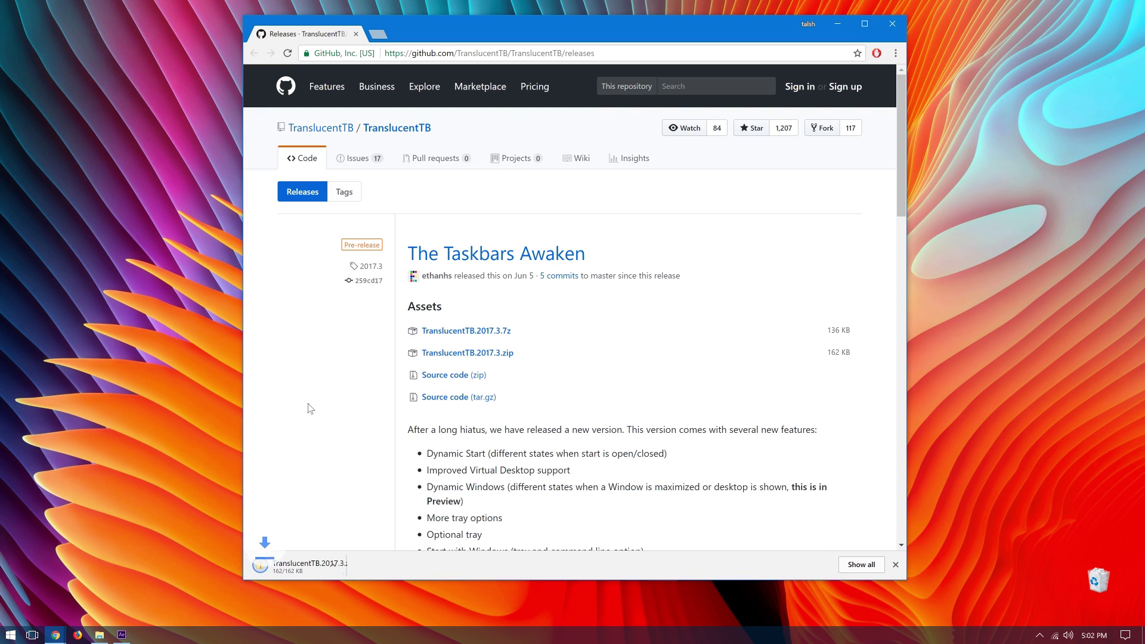
# Step: Switch to File Explorer and extract the TranslucentTB.2017.3 archive in Downloads to its default destination folder
pyautogui.click(100, 634)
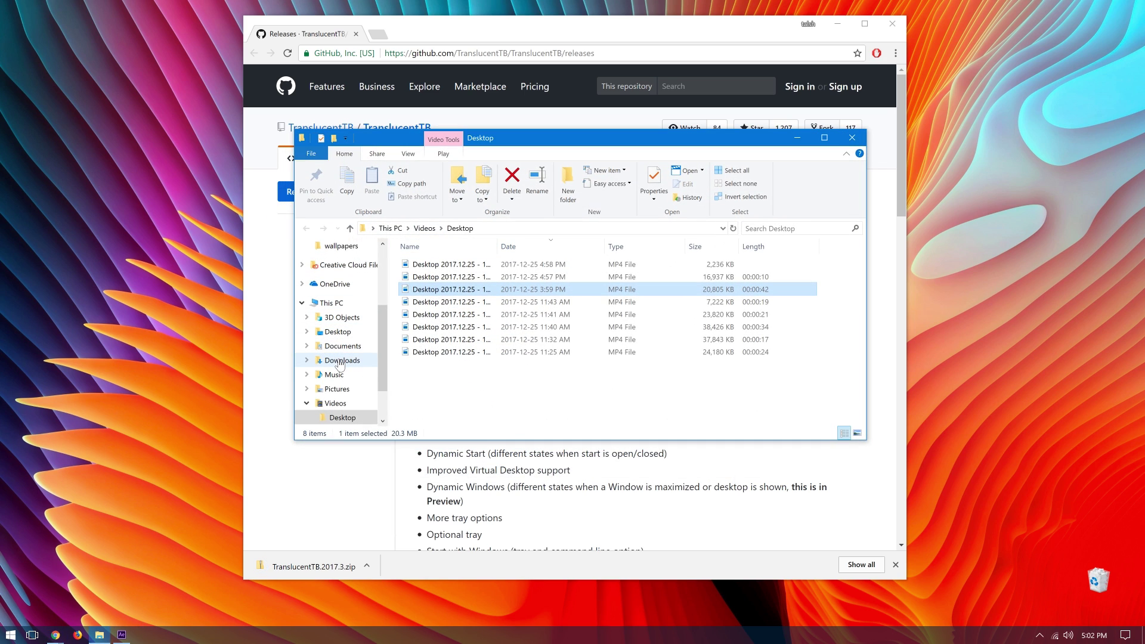
pyautogui.click(342, 360)
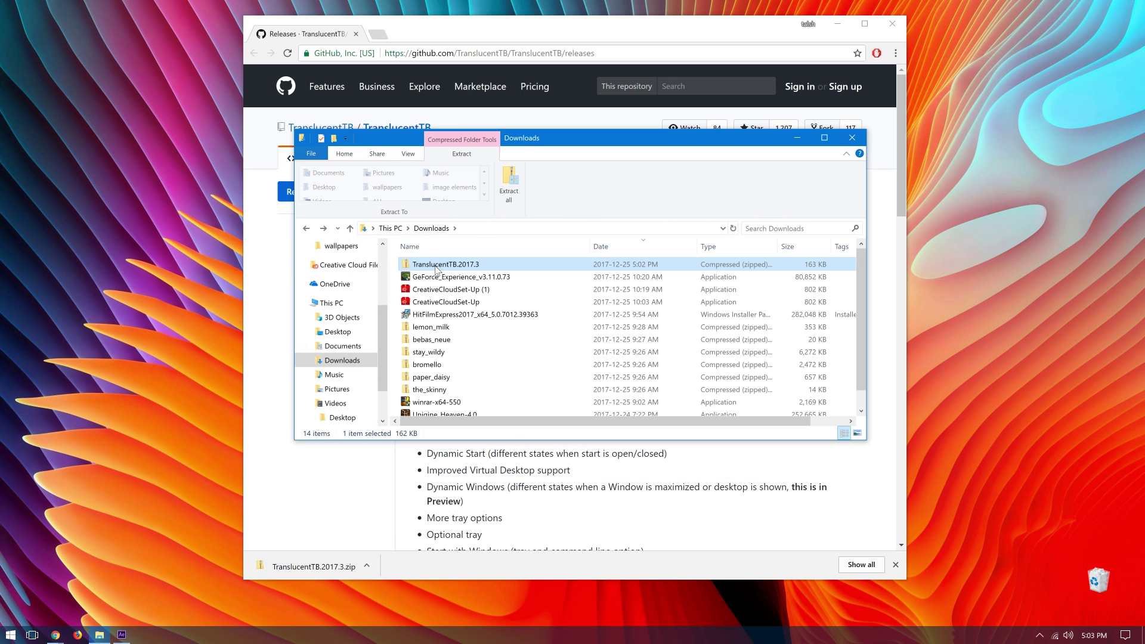
pyautogui.doubleClick(438, 265)
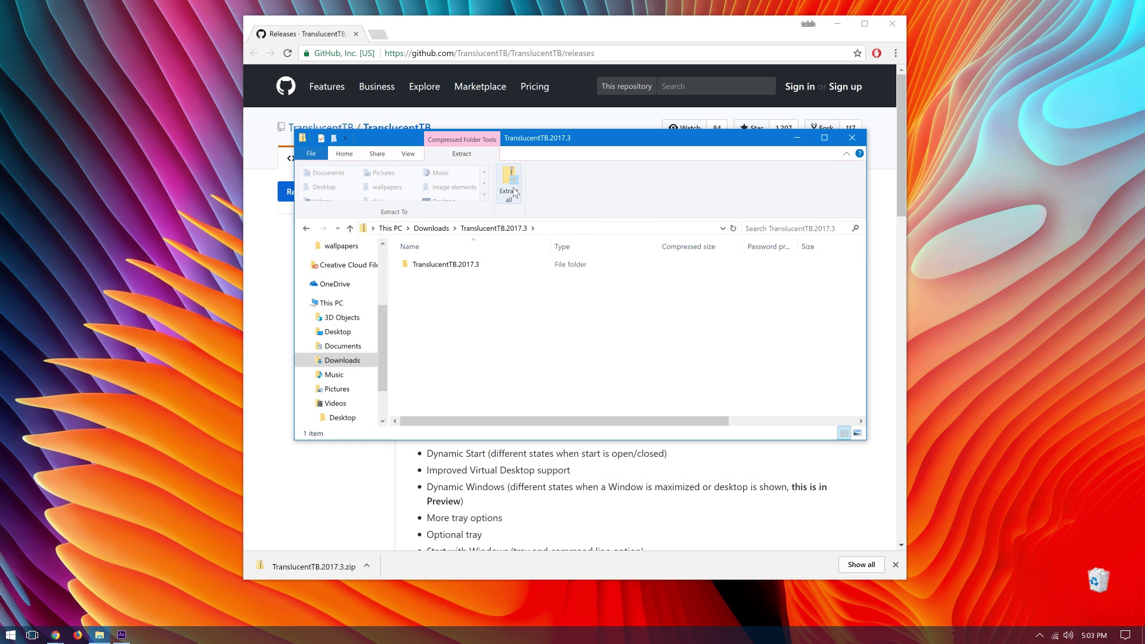
pyautogui.click(514, 192)
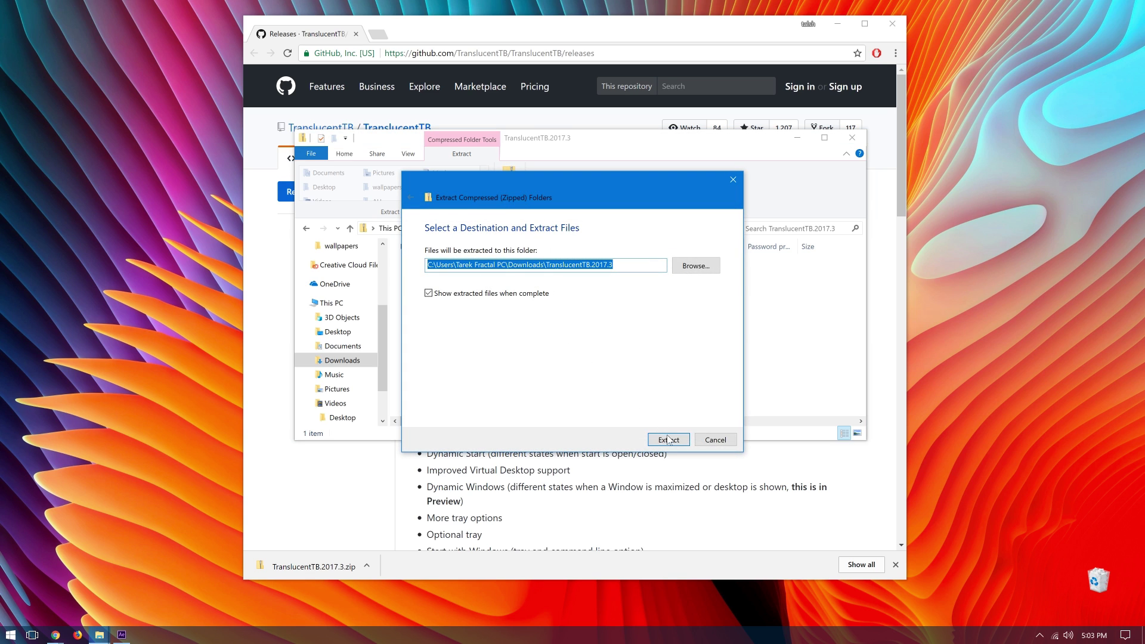
pyautogui.click(669, 440)
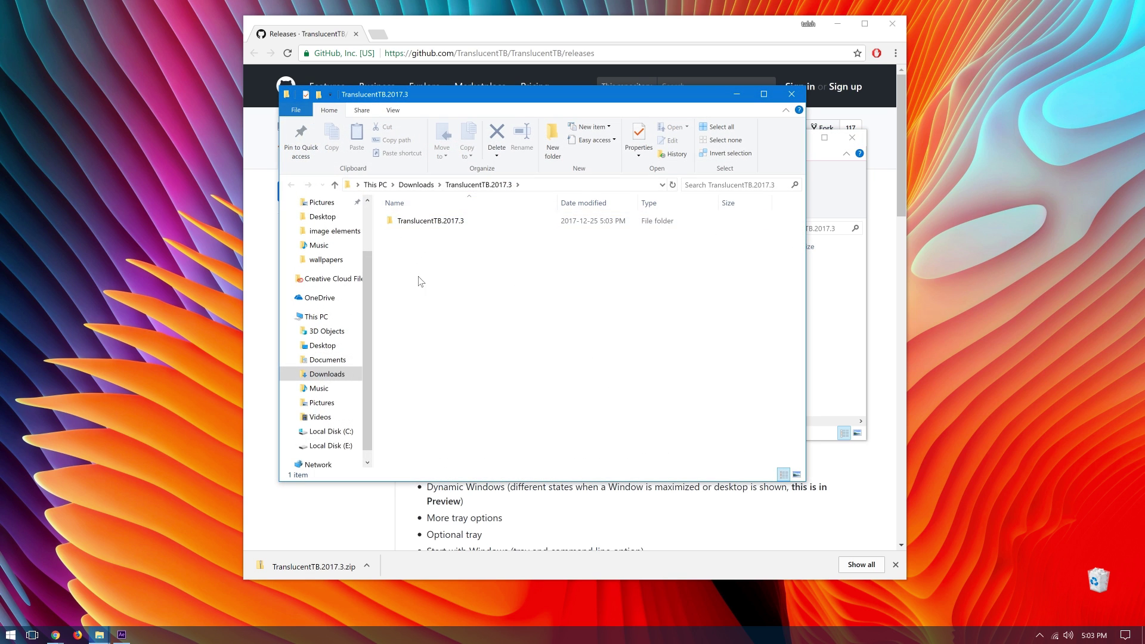
# Step: Launch the TranslucentTB application from the extracted inner folder and move the Explorer window near the taskbar to check the effect
pyautogui.click(439, 225)
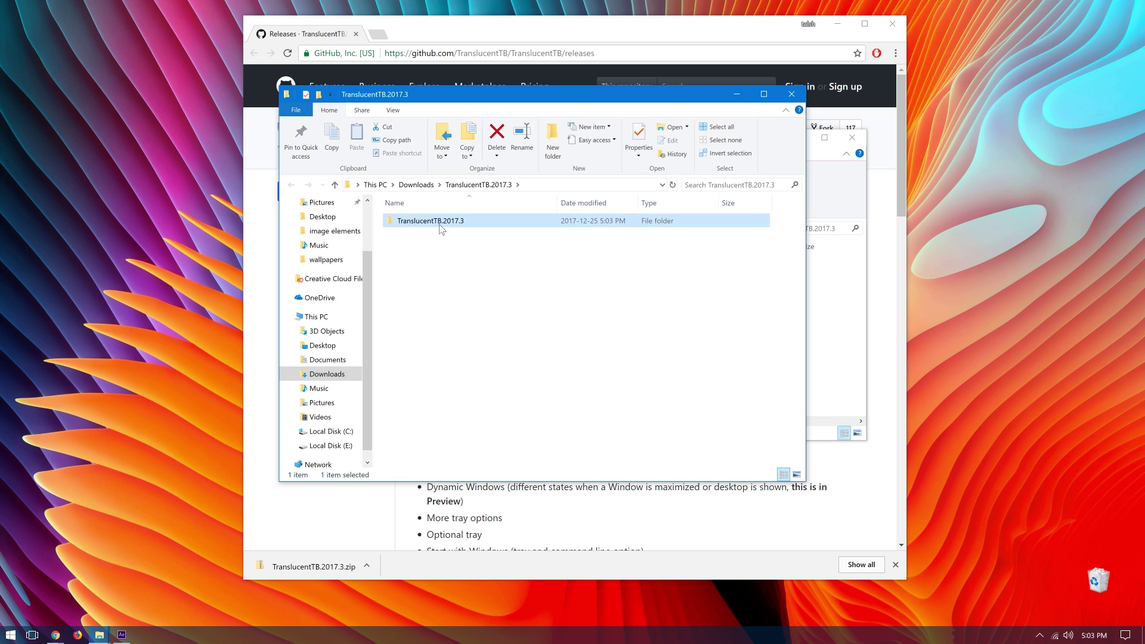
pyautogui.doubleClick(440, 225)
pyautogui.click(291, 185)
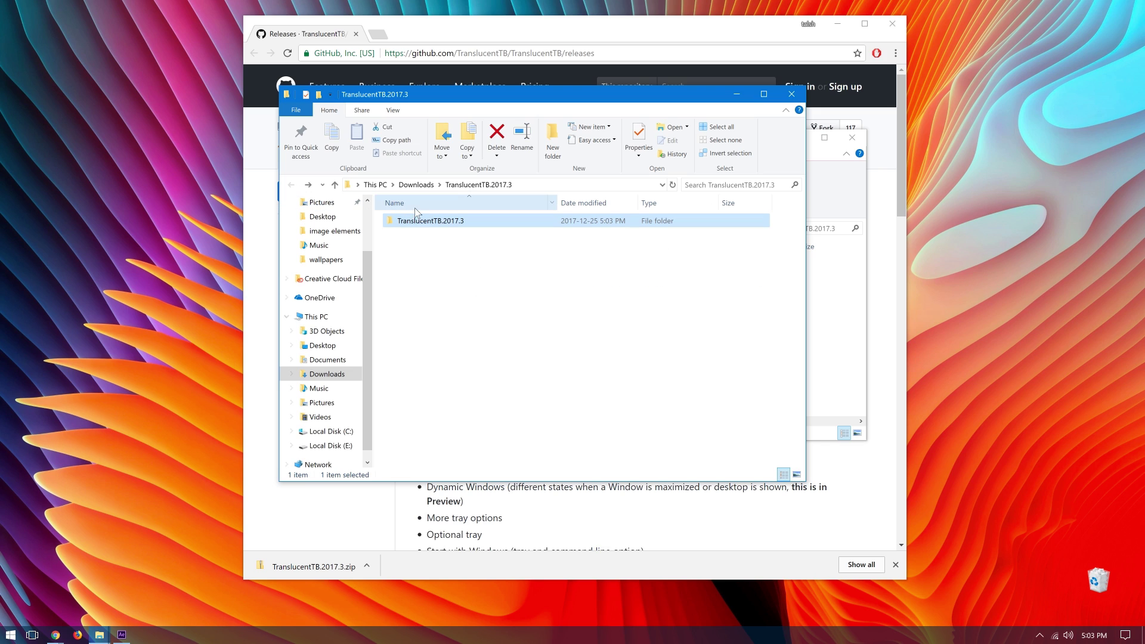
pyautogui.doubleClick(421, 221)
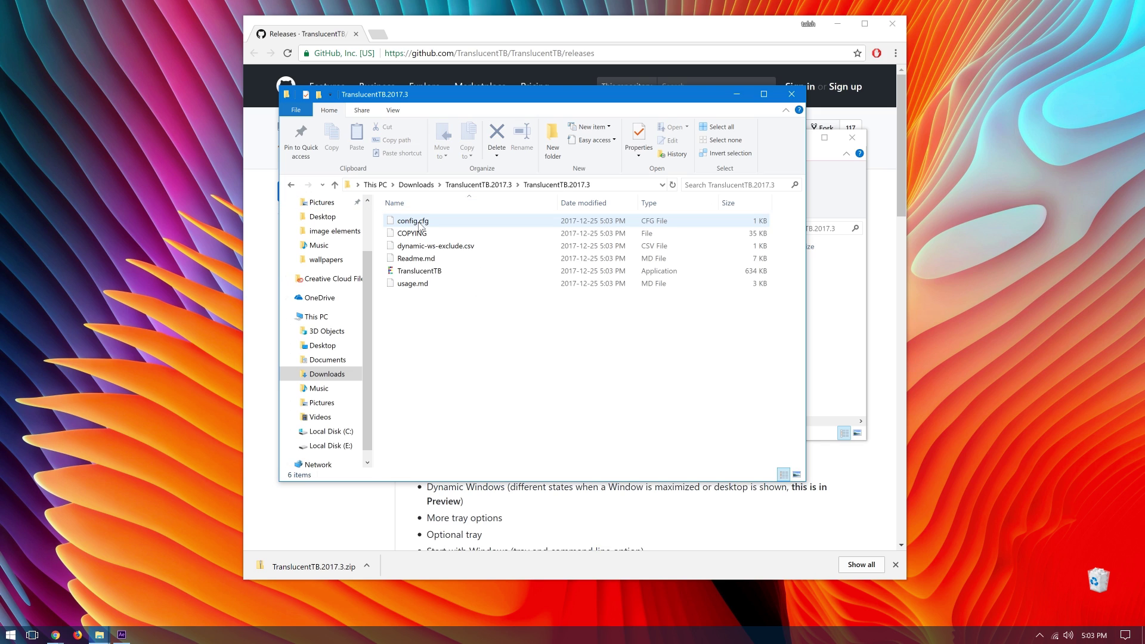
pyautogui.click(428, 273)
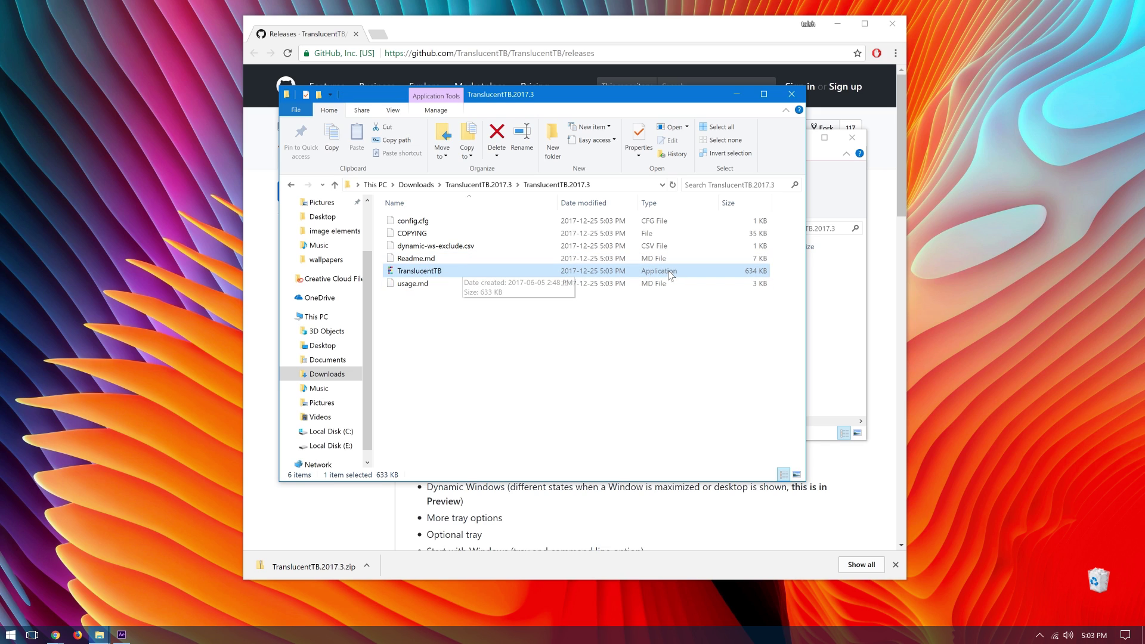
pyautogui.doubleClick(427, 275)
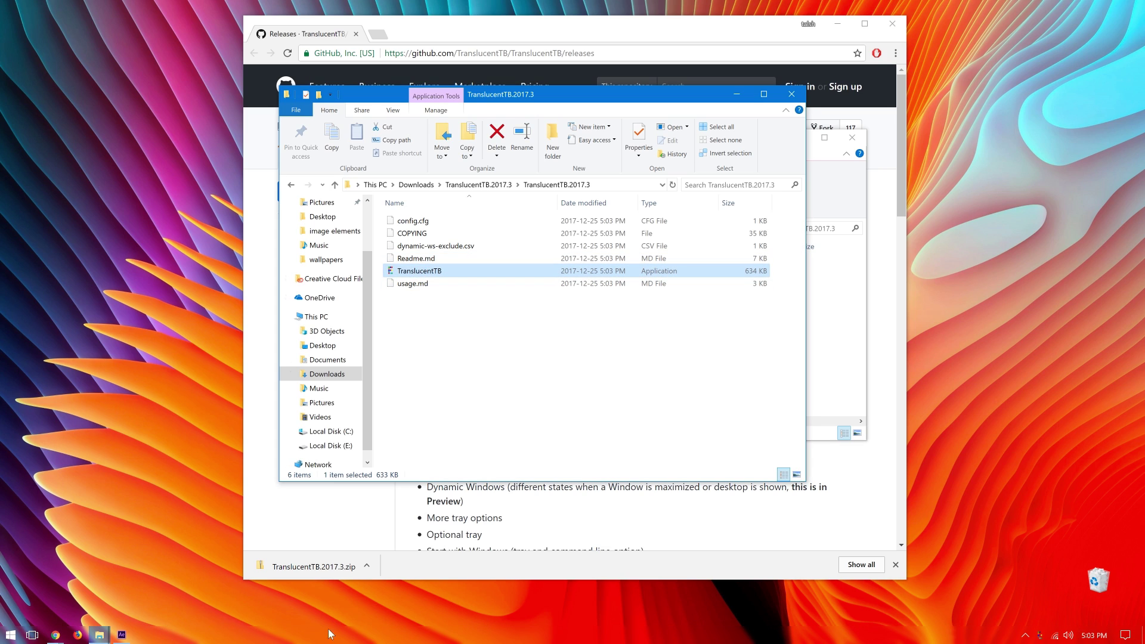
pyautogui.moveTo(493, 103); pyautogui.dragTo(440, 473)
pyautogui.moveTo(445, 471); pyautogui.dragTo(486, 165)
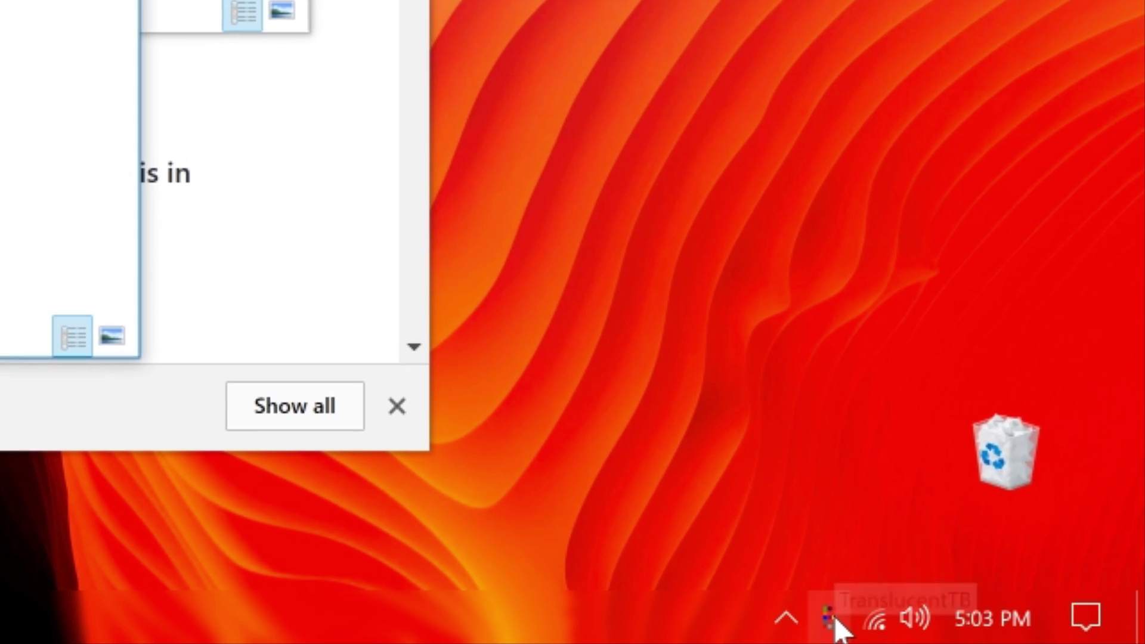
# Step: Move the TranslucentTB icon into the hidden tray icons and choose Blur as its taskbar style
pyautogui.moveTo(834, 619); pyautogui.dragTo(806, 484)
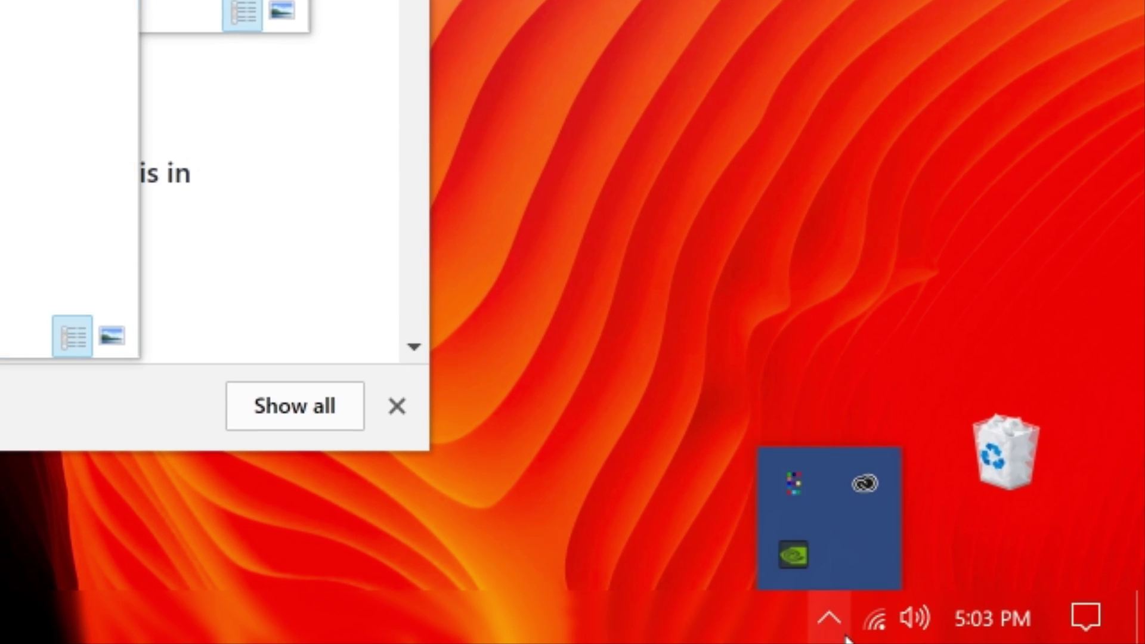
pyautogui.click(830, 620)
pyautogui.click(829, 618)
pyautogui.rightClick(802, 475)
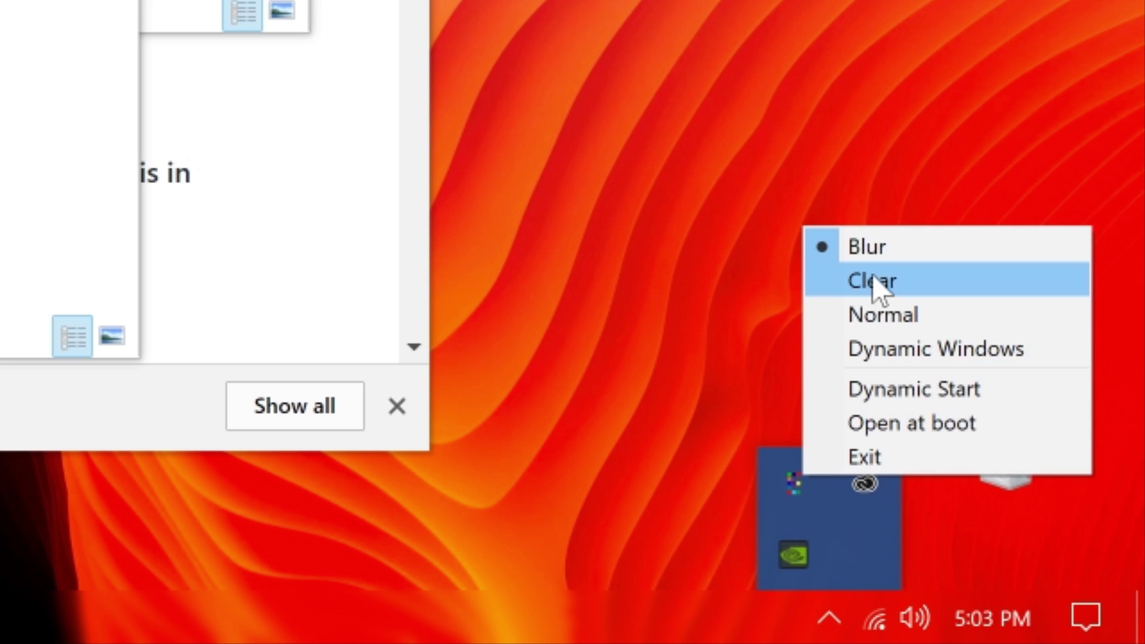
pyautogui.click(872, 253)
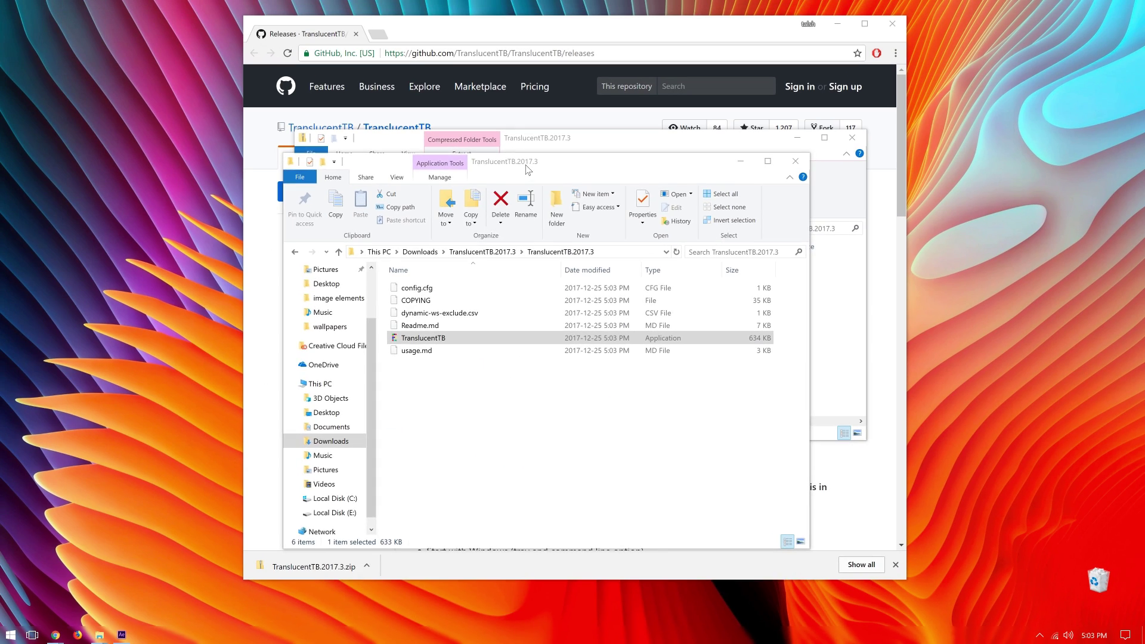
# Step: Set TranslucentTB's taskbar style to Clear and compare the effect by moving the Explorer window behind the taskbar
pyautogui.moveTo(512, 159); pyautogui.dragTo(610, 475)
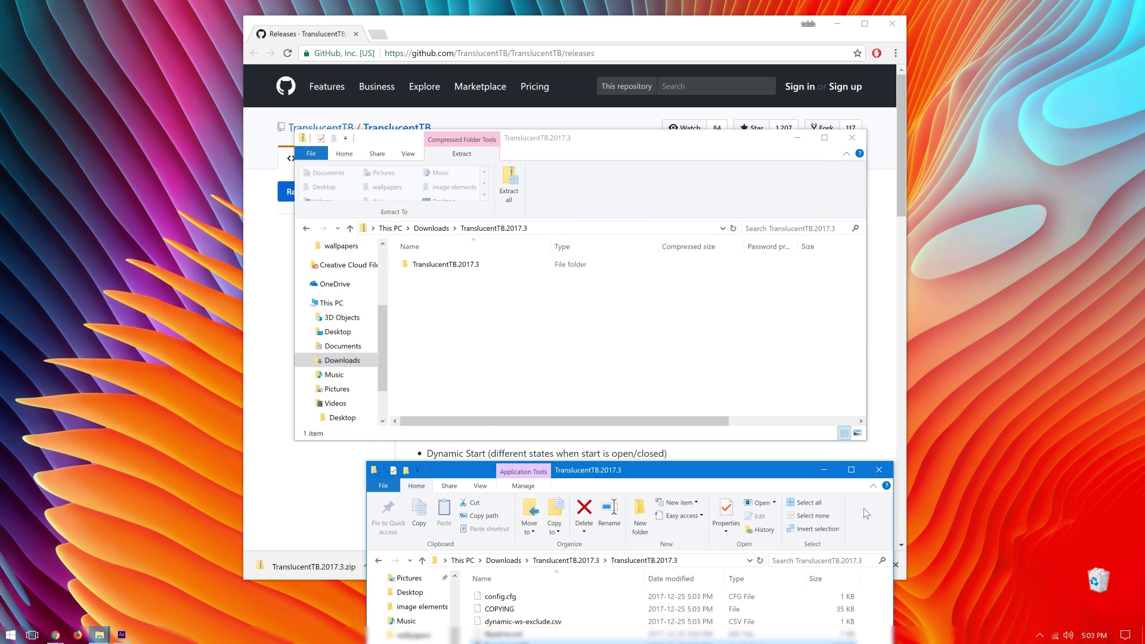
pyautogui.click(1039, 635)
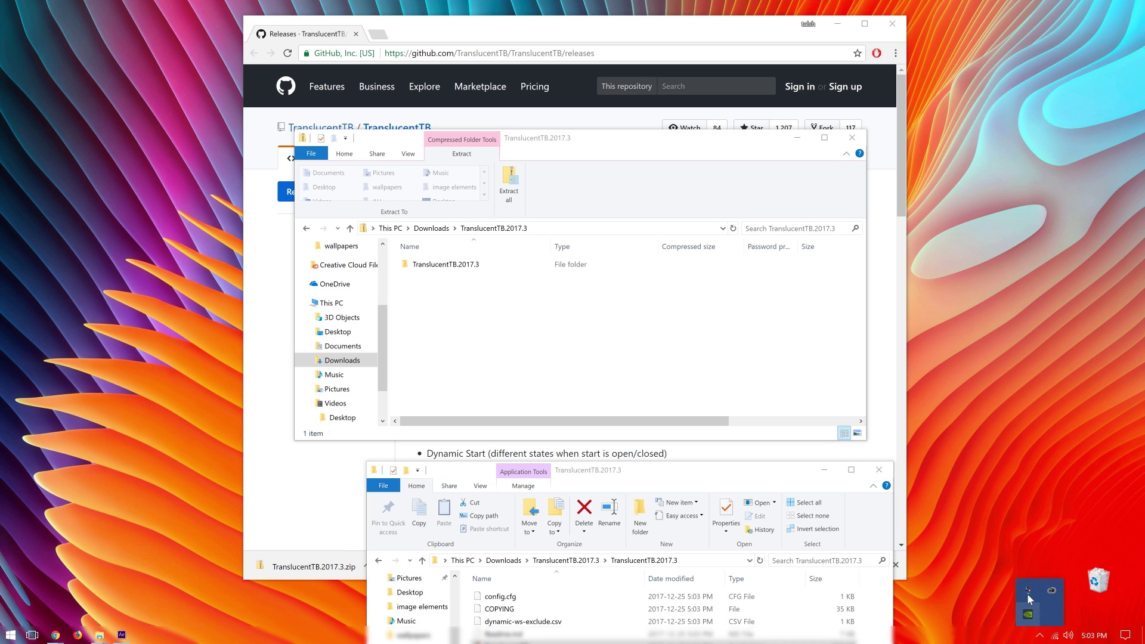
pyautogui.rightClick(1028, 589)
pyautogui.rightClick(1028, 593)
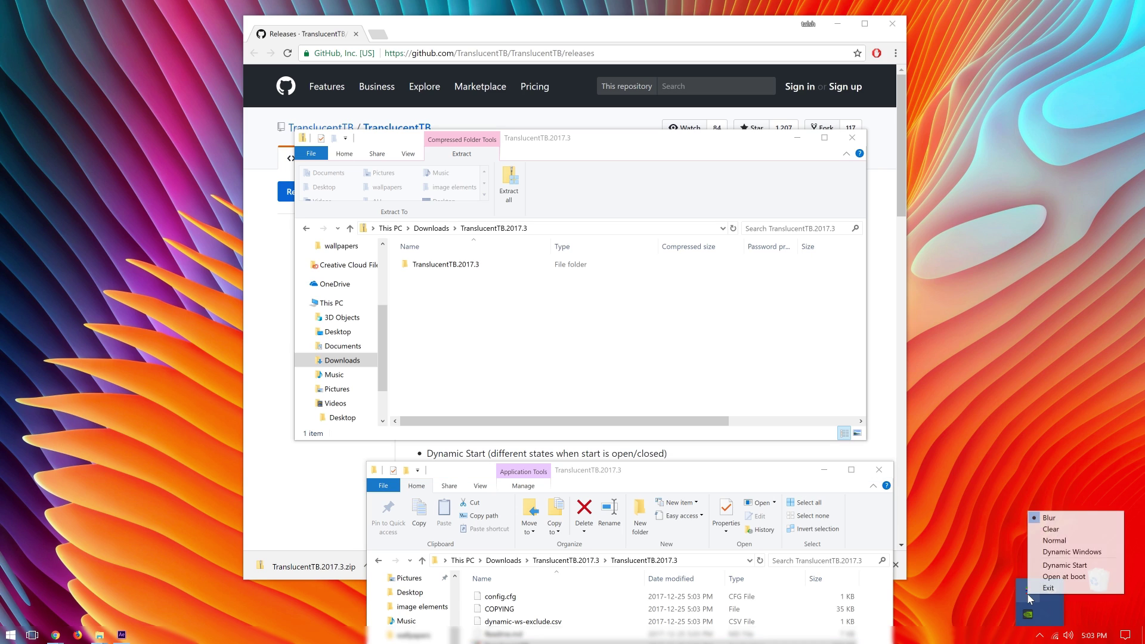
pyautogui.click(1052, 531)
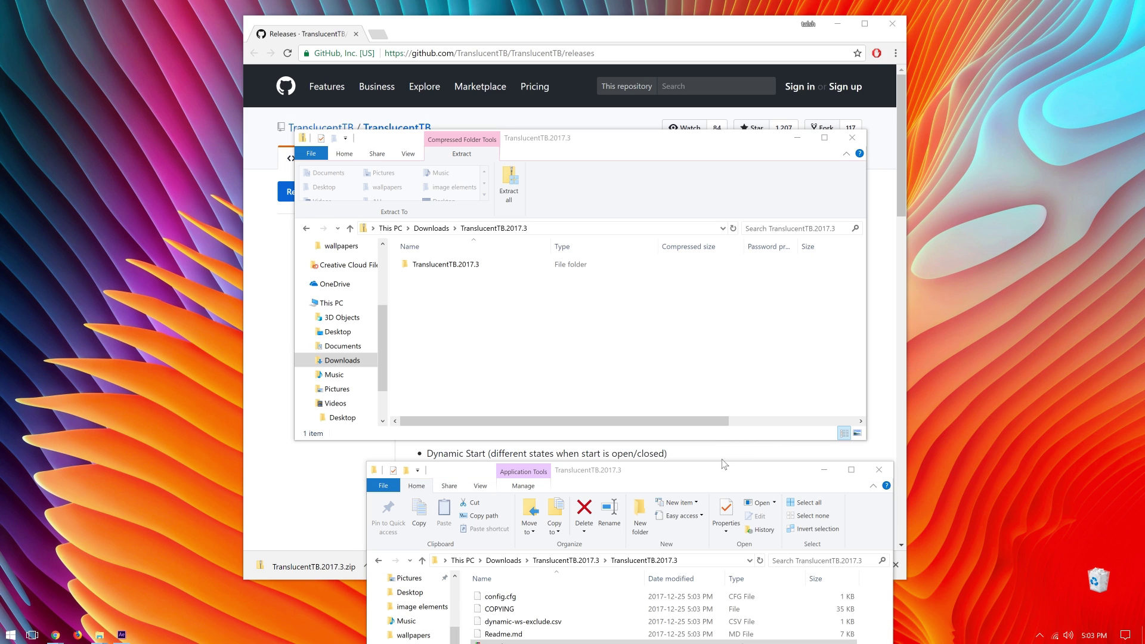
pyautogui.moveTo(713, 472); pyautogui.dragTo(976, 318)
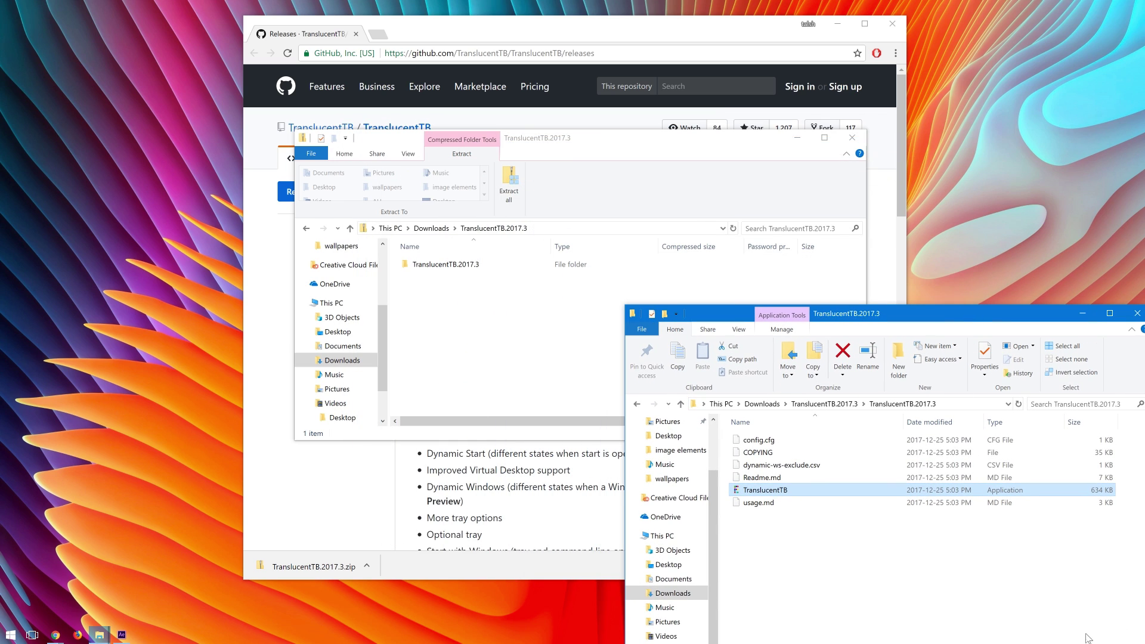
pyautogui.moveTo(911, 307); pyautogui.dragTo(787, 117)
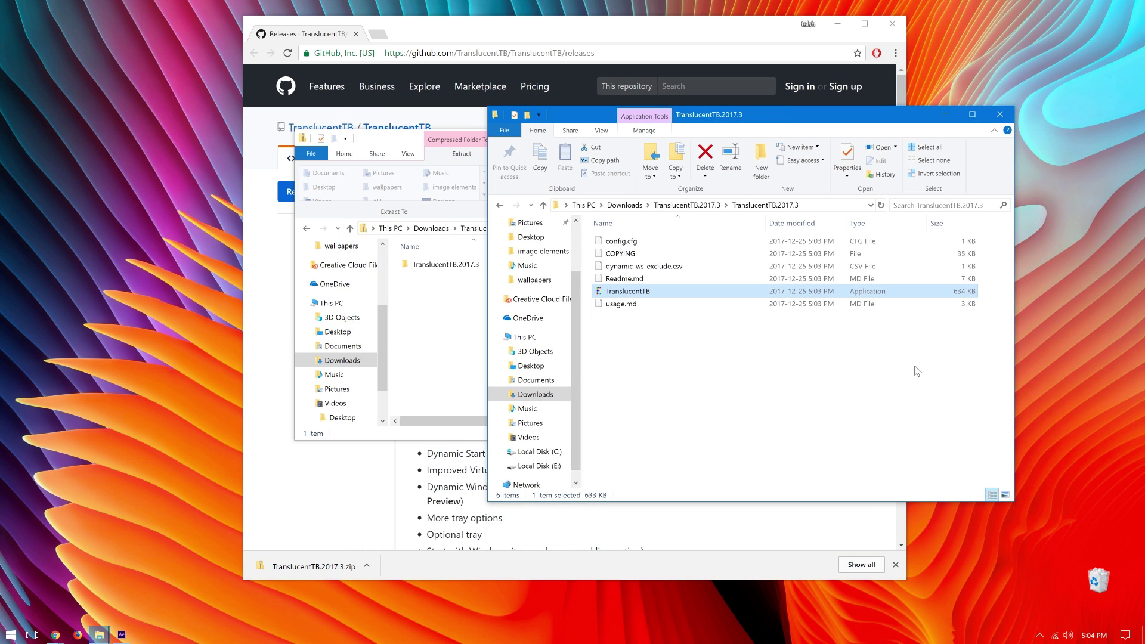
# Step: Enable Open at boot for TranslucentTB, check that the option is set, and move the Explorer window back over the browser
pyautogui.click(1039, 635)
pyautogui.rightClick(1028, 595)
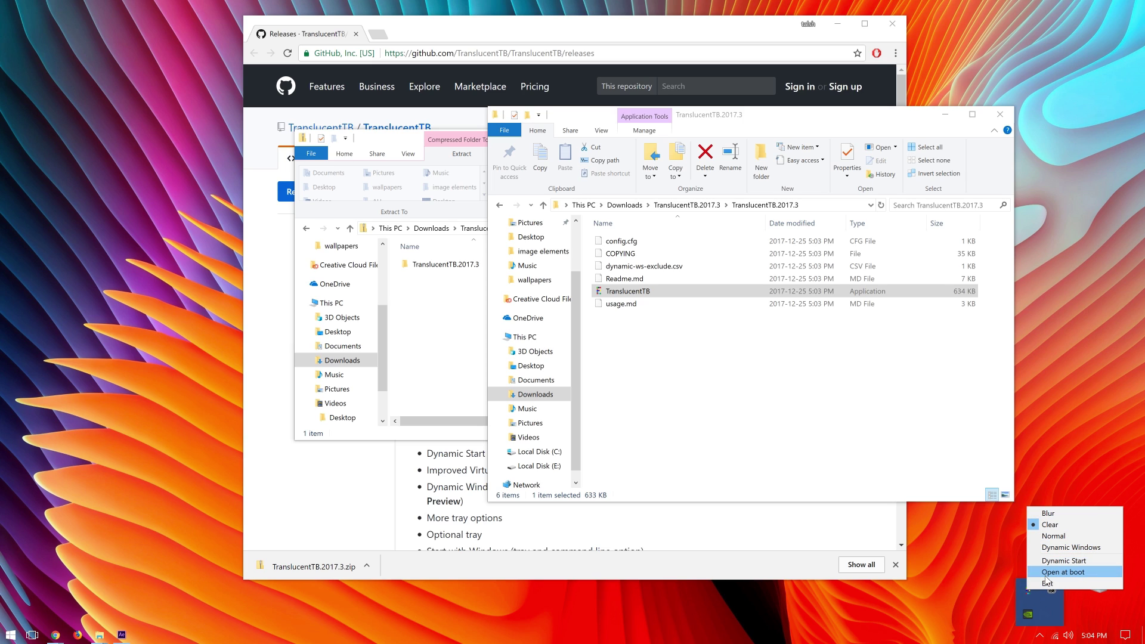
pyautogui.click(1045, 572)
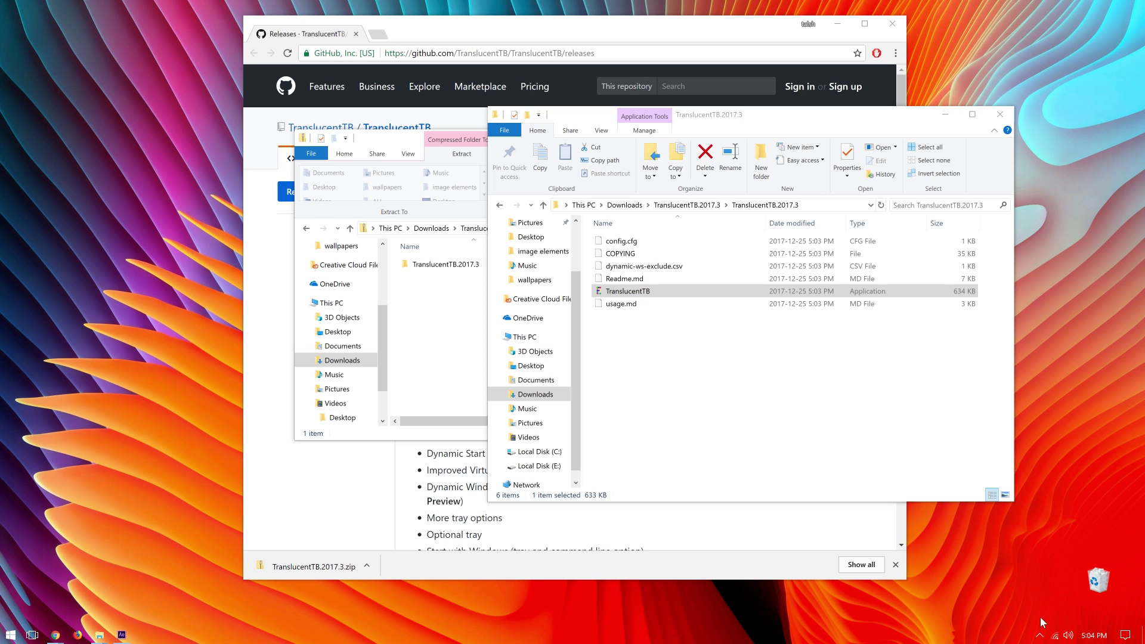
pyautogui.click(1041, 635)
pyautogui.rightClick(1029, 592)
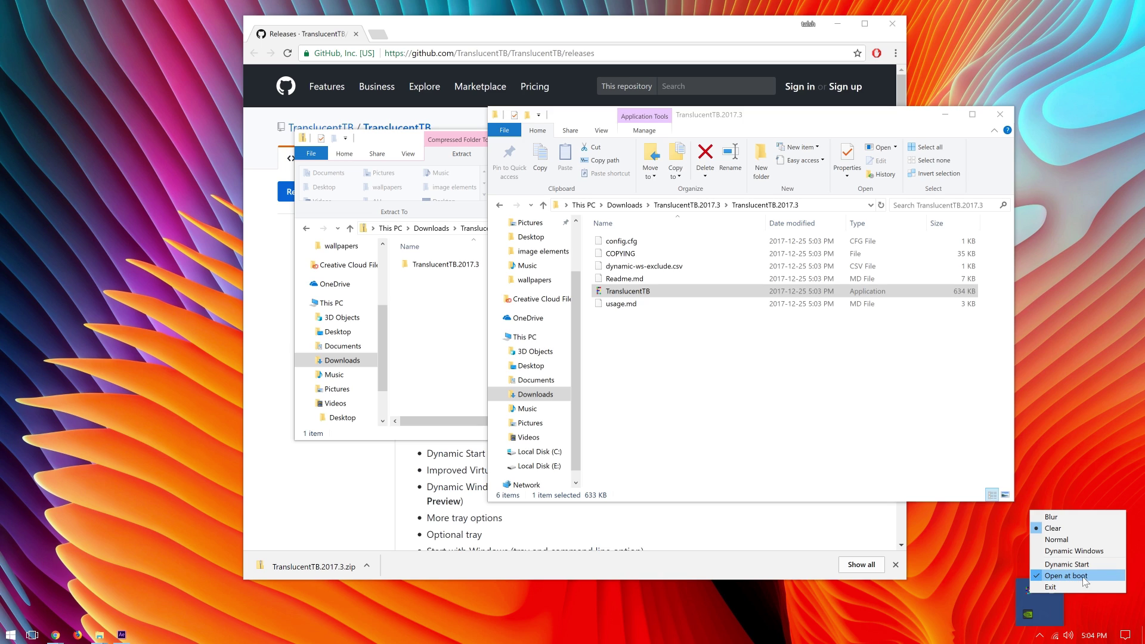
pyautogui.click(987, 570)
pyautogui.moveTo(818, 119); pyautogui.dragTo(644, 117)
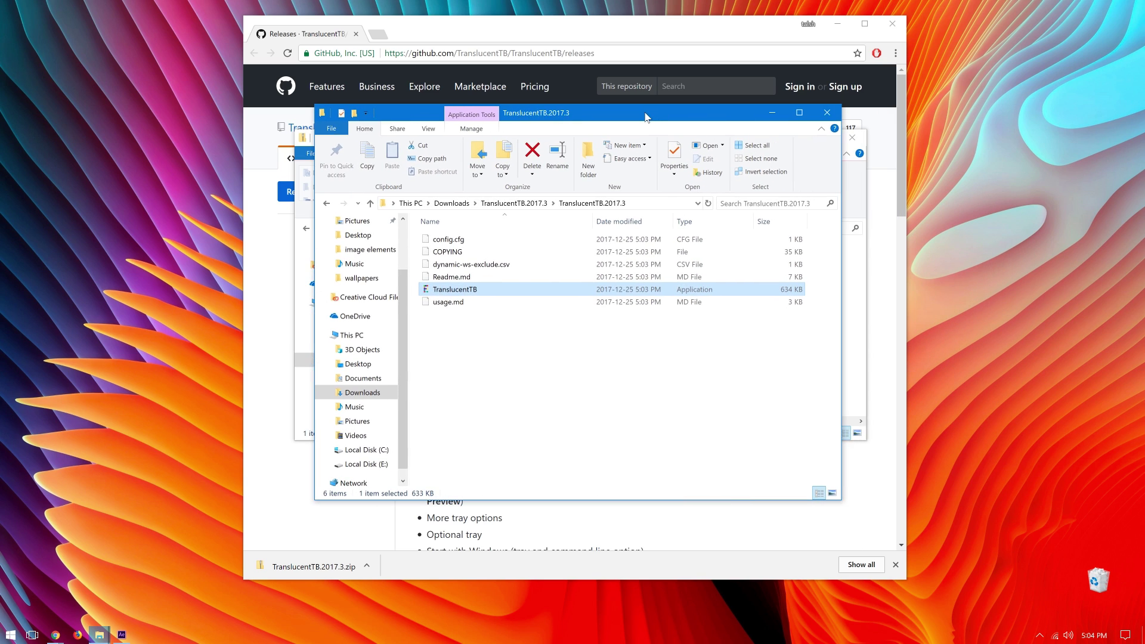